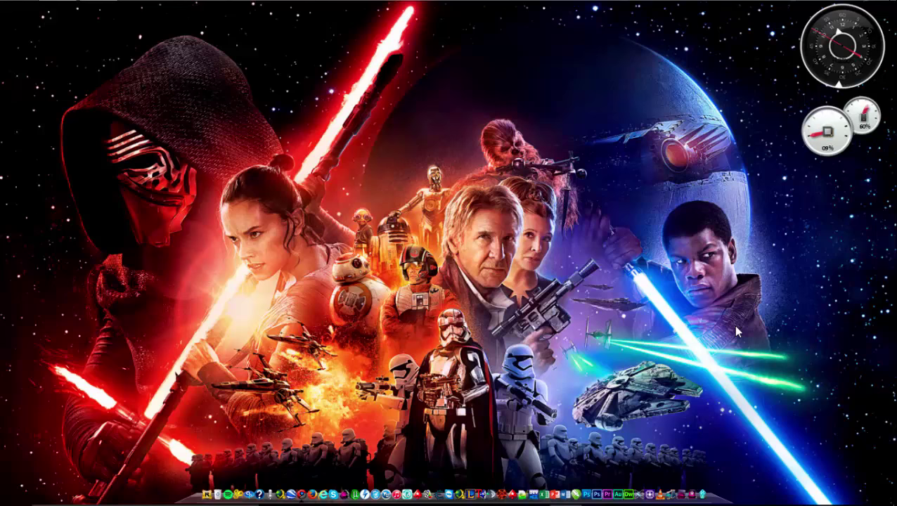
Bring the WordPress dashboard forward and go to Plugins > Añadir nuevo
mouse_move(437, 500)
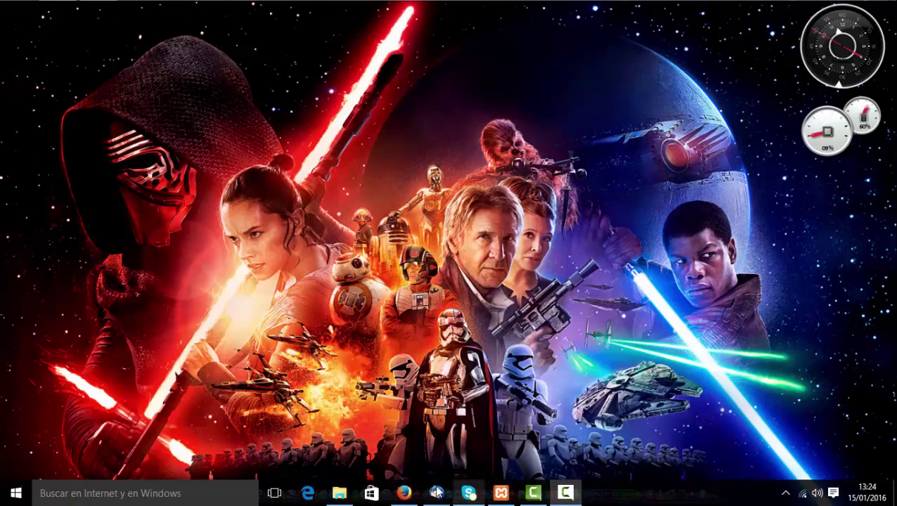
click(404, 493)
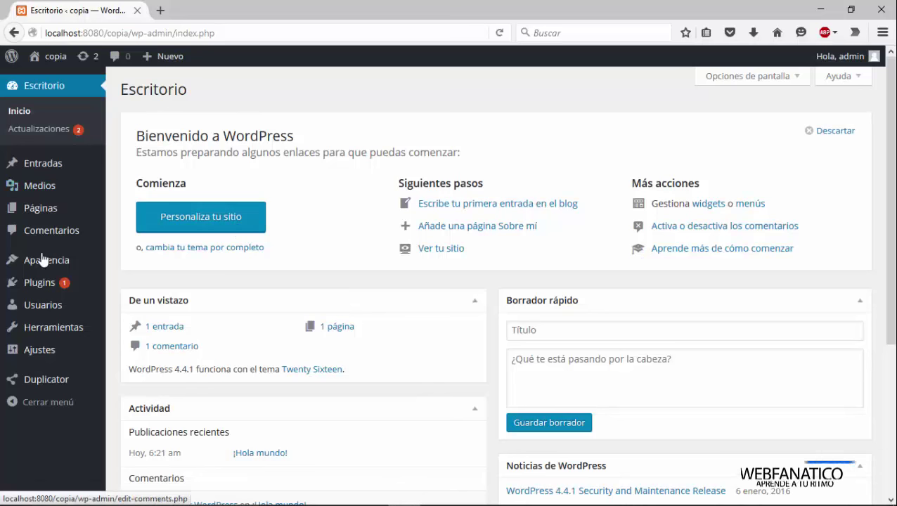
mouse_move(33, 394)
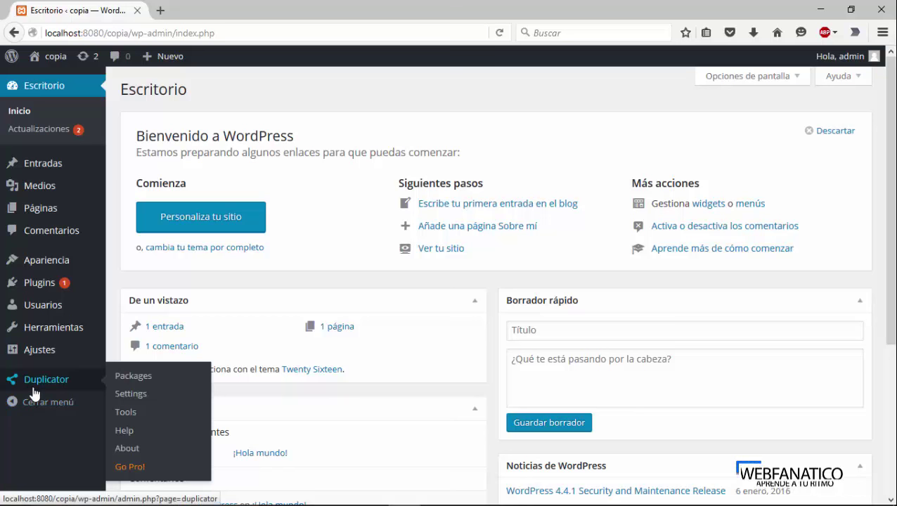
mouse_move(45, 288)
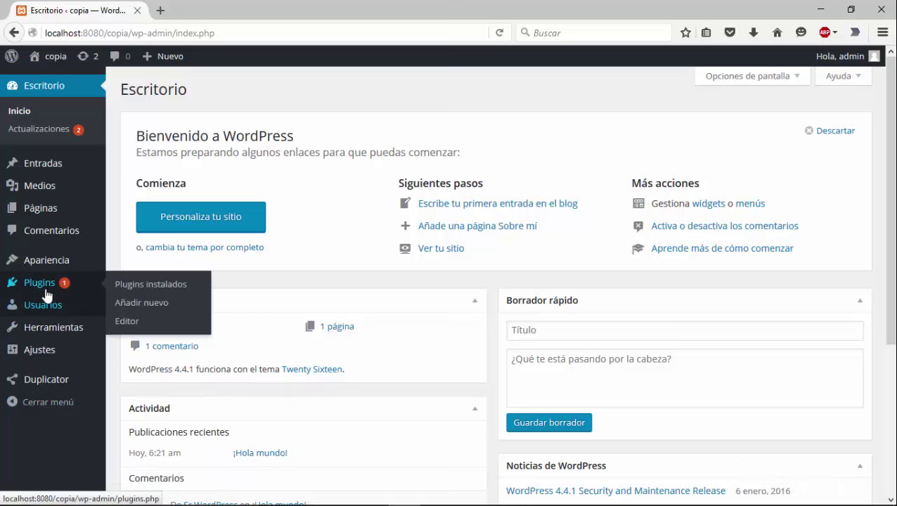
click(124, 310)
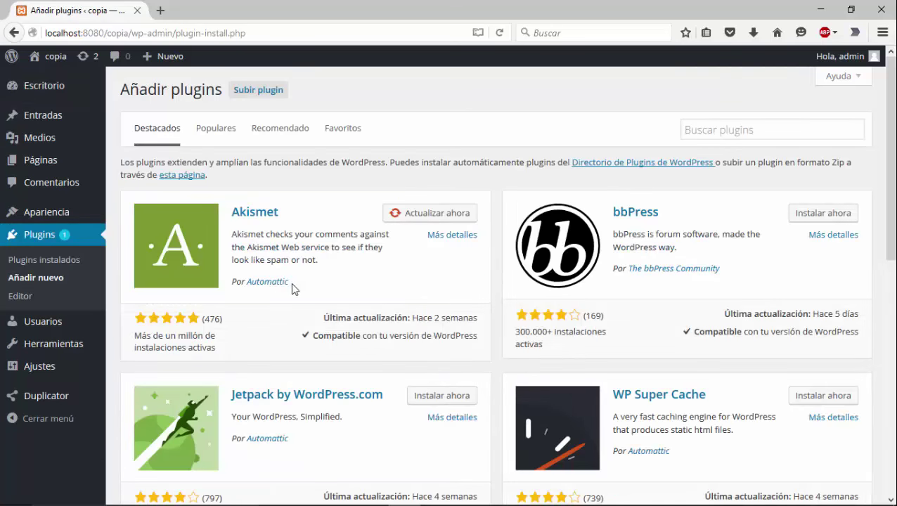
Search the plugin directory for 'duplicator', showing Duplicator as already installed
click(729, 132)
text(d)
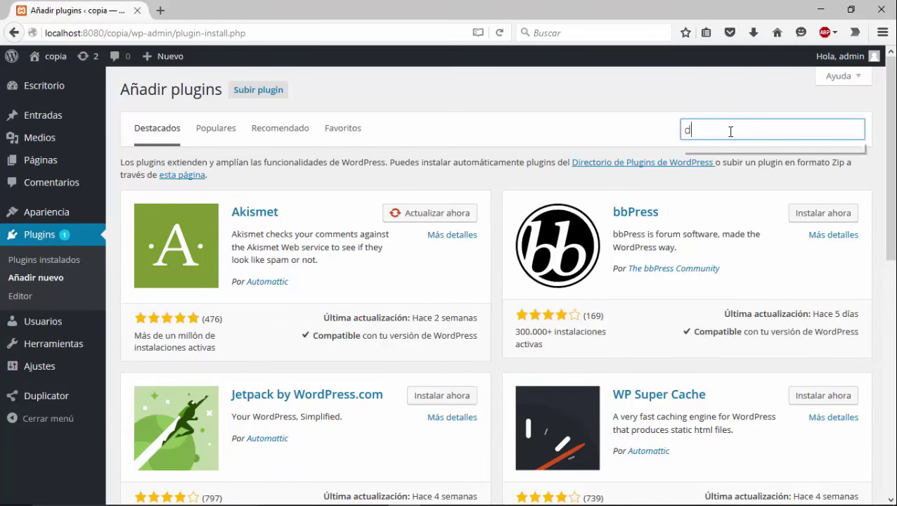
text(yuok)
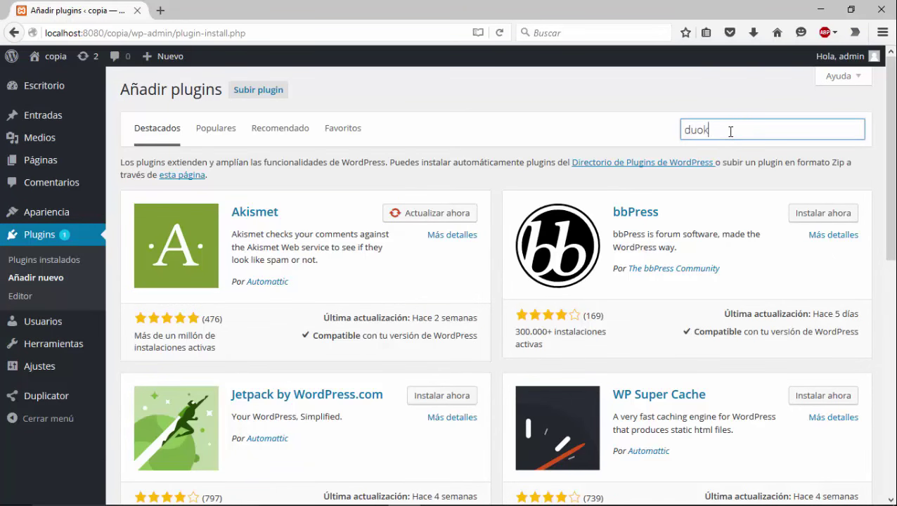
key(BackSpace)
key(BackSpace)
text(pli)
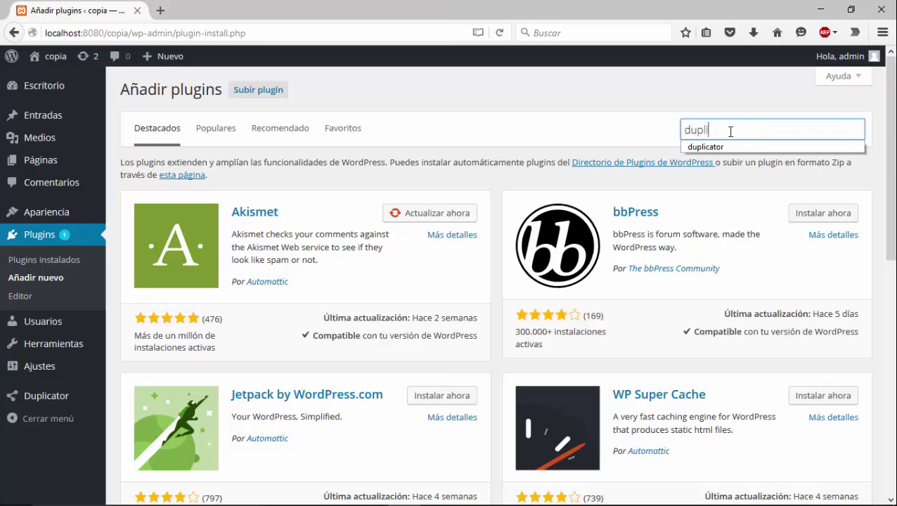
text(cator)
key(Return)
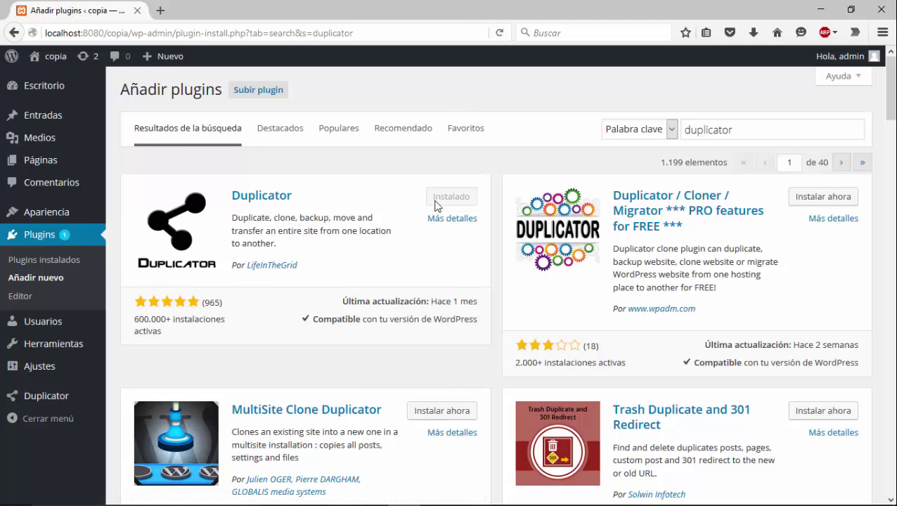
Create a new Duplicator package, keeping the suggested name 20160115_copia
mouse_move(80, 400)
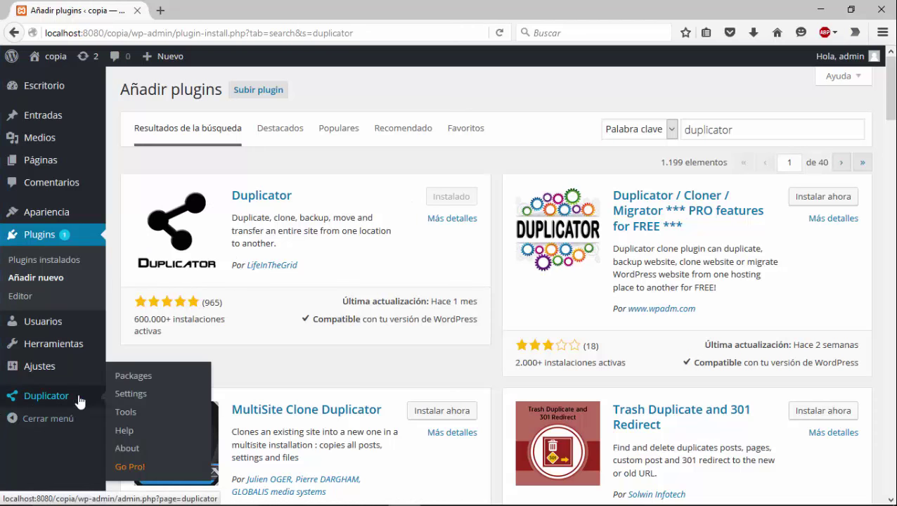
click(126, 383)
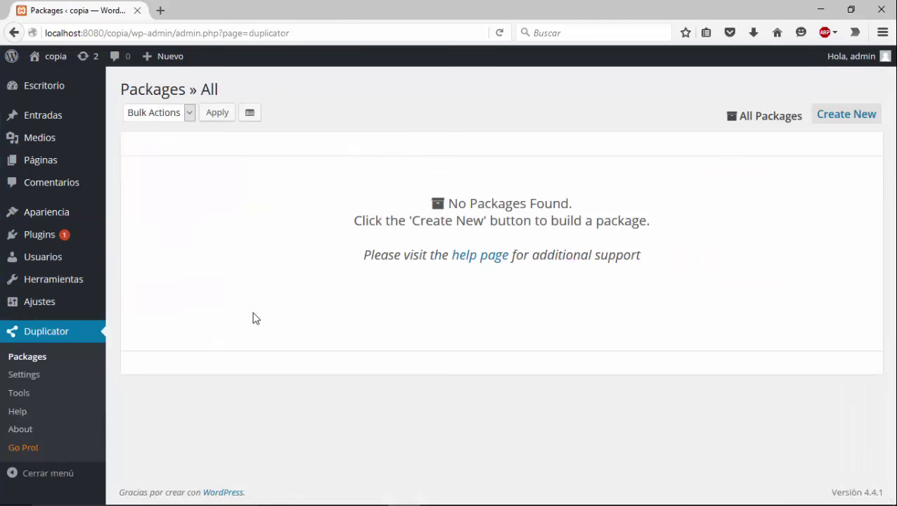
click(822, 114)
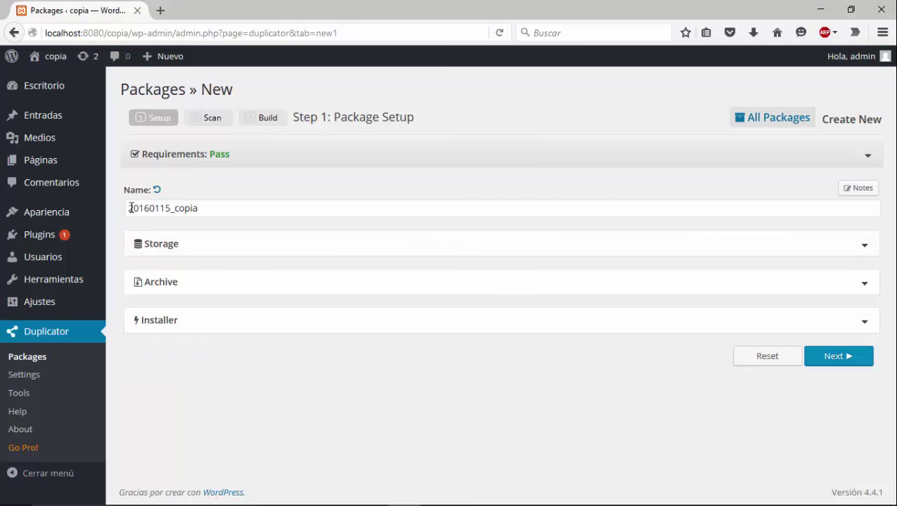
drag(130, 208, 218, 208)
click(223, 215)
Review the package's Storage, Archive and Installer settings, then continue to the system scan
click(215, 246)
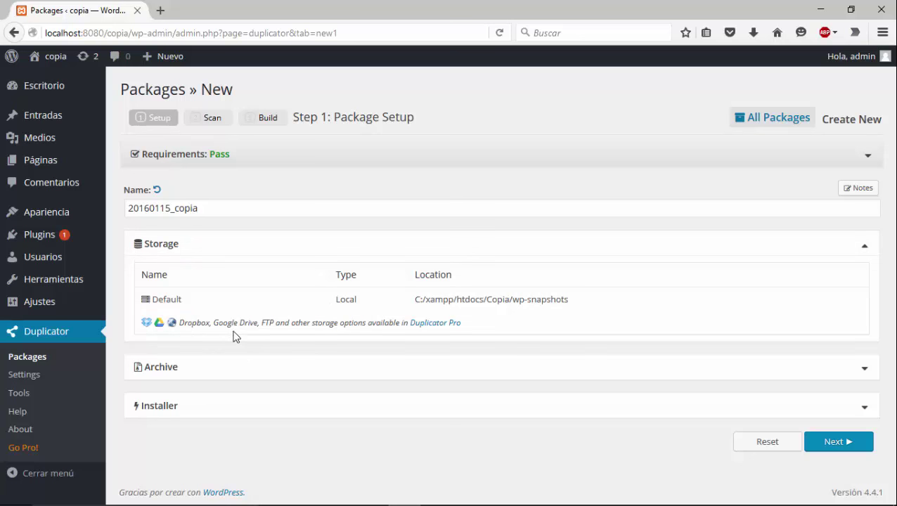
click(202, 373)
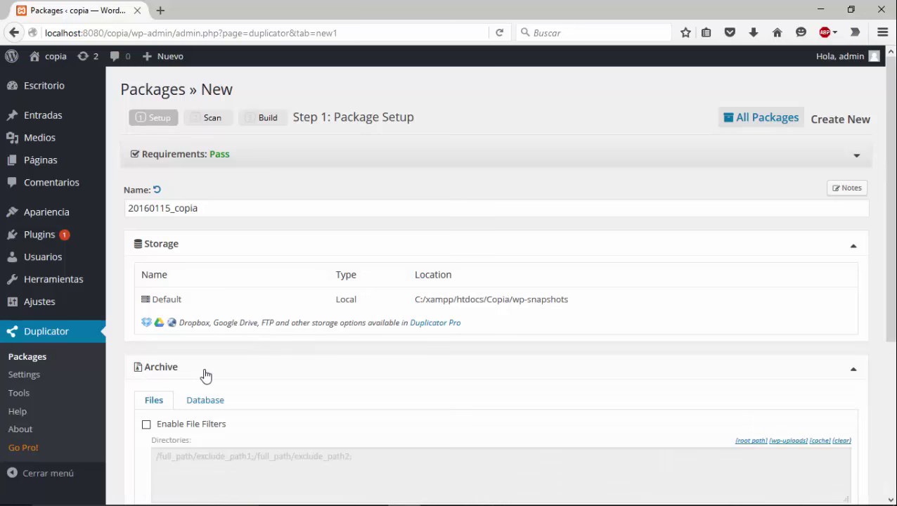
click(203, 374)
click(167, 406)
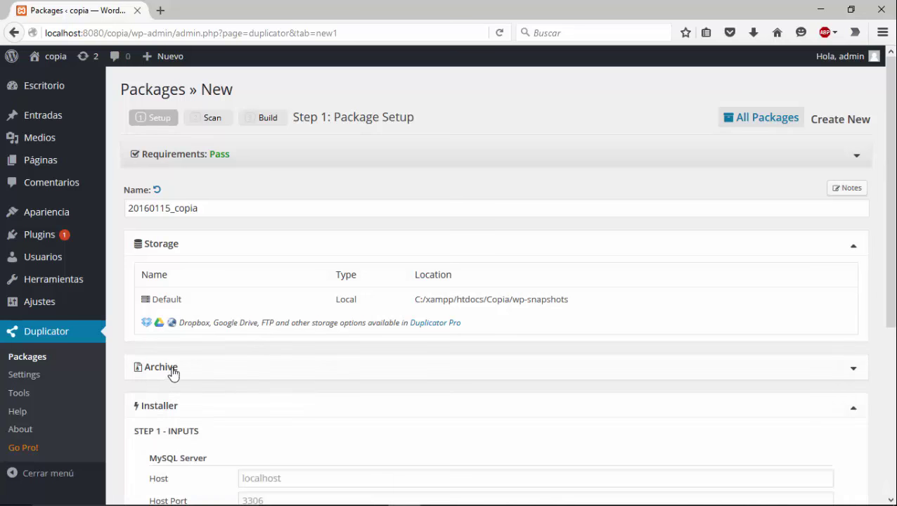
double_click(189, 373)
click(174, 408)
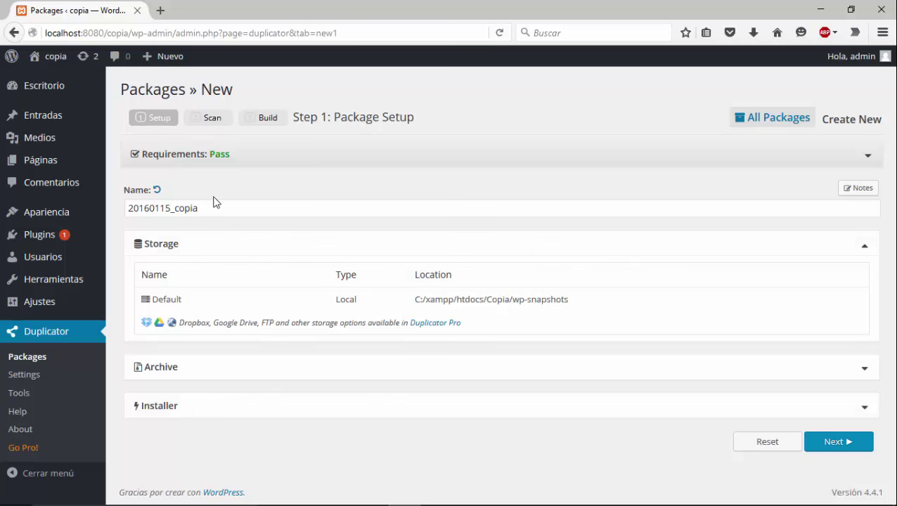
click(238, 249)
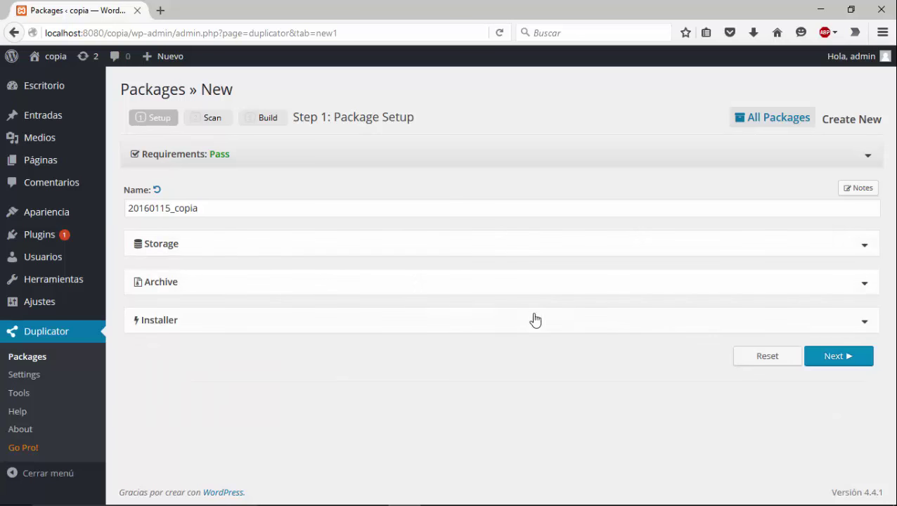
click(833, 360)
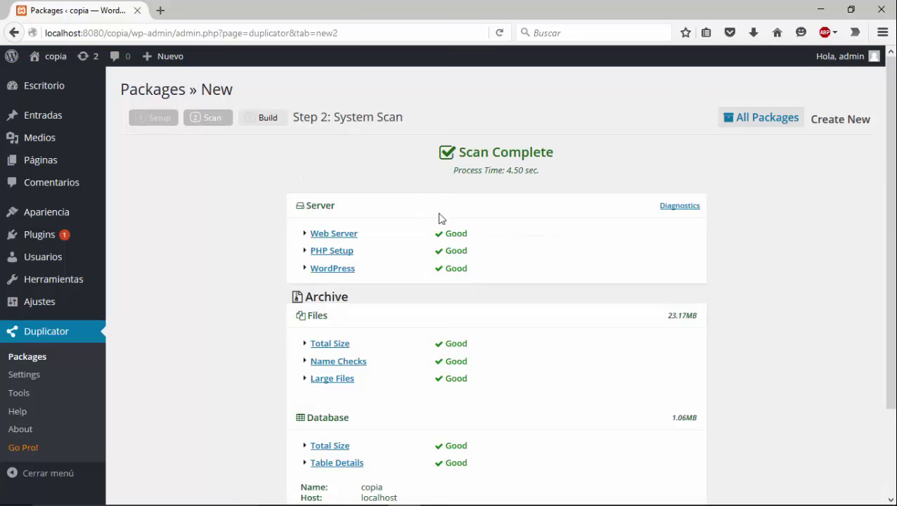
Check that all Step 2 scan results pass and build the package
scroll(450, 211, down, 3)
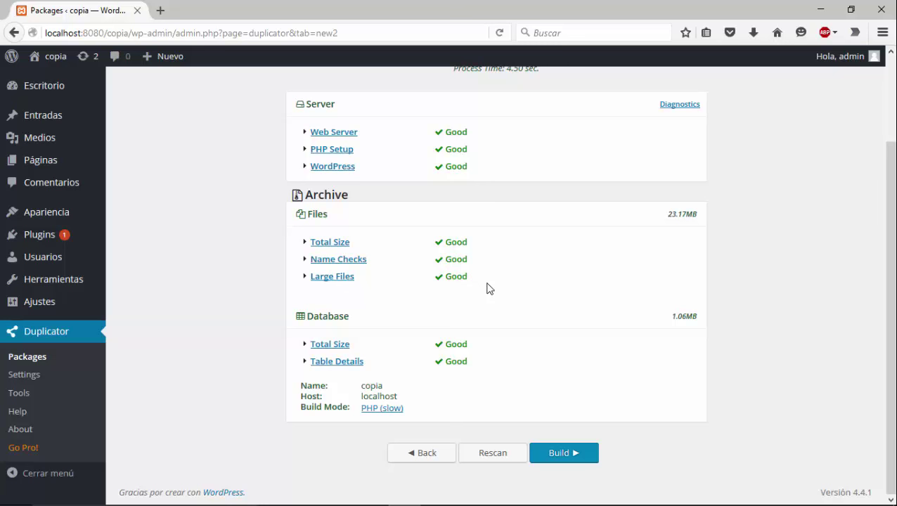
click(562, 453)
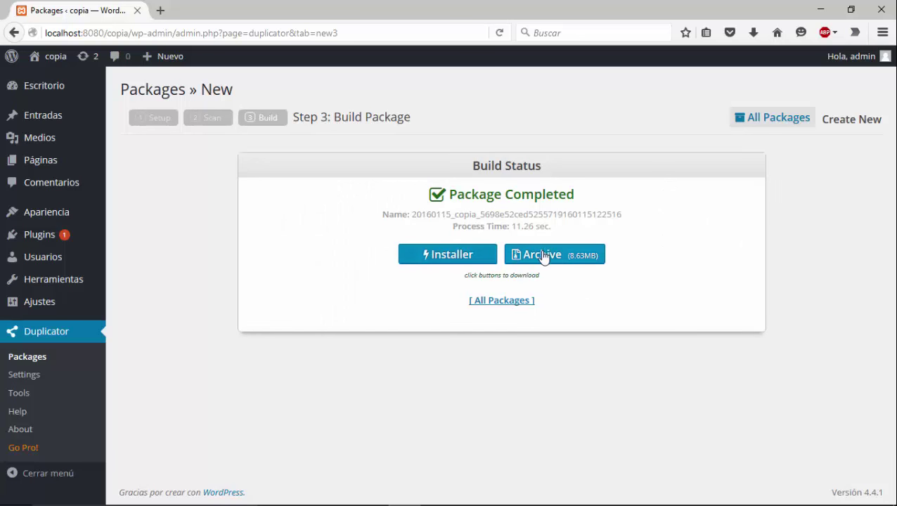
Save the package's installer.php and show it in the Descargas folder
click(483, 264)
click(497, 335)
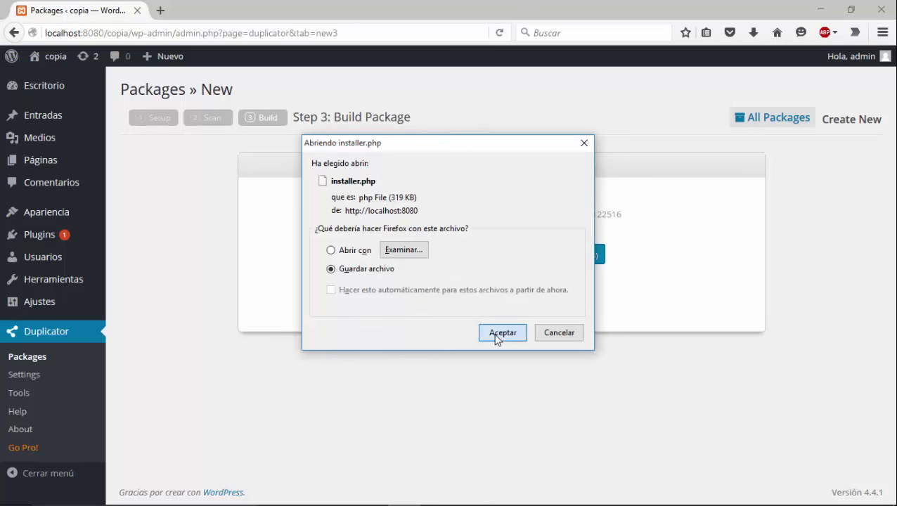
click(753, 33)
click(746, 81)
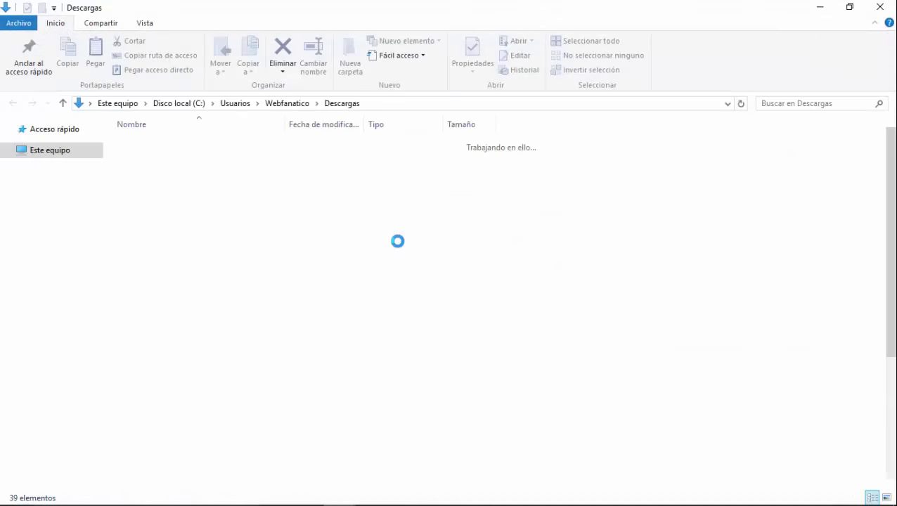
Cut installer.php from Descargas and return to the htdocs file browser
right_click(143, 349)
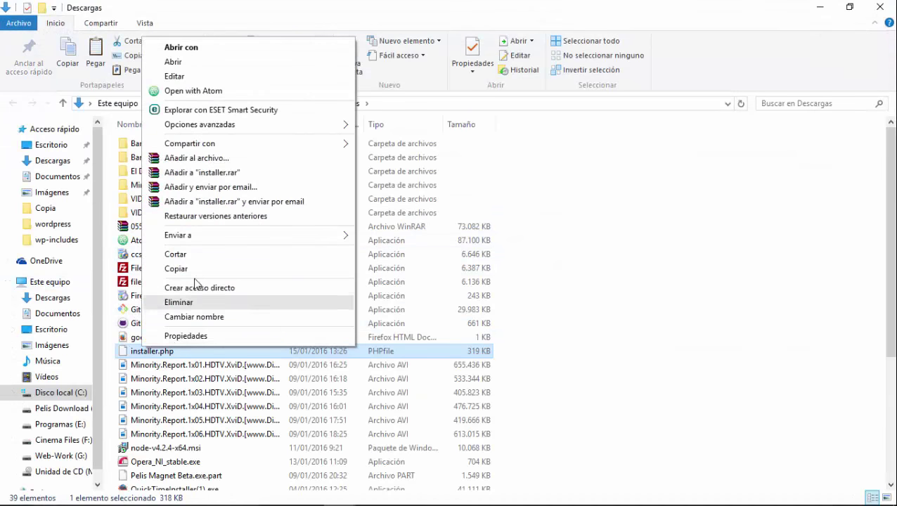
click(190, 258)
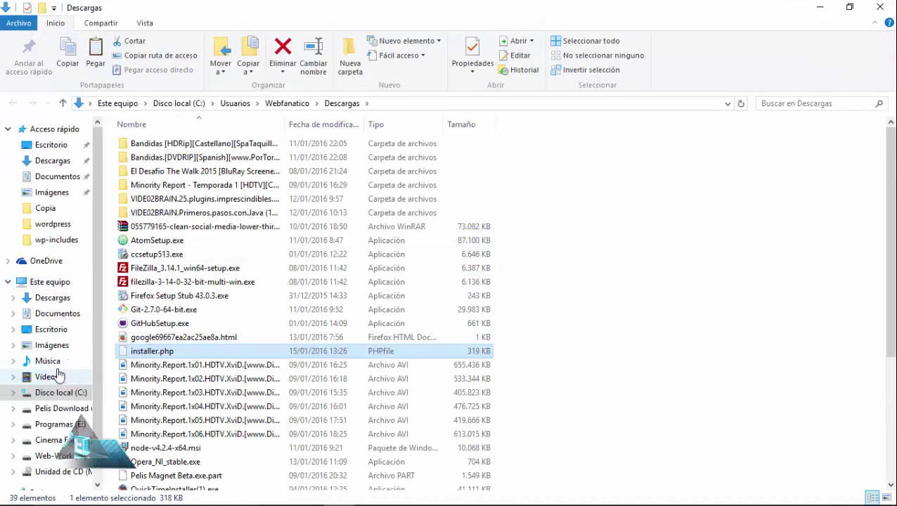
key(alt+Tab)
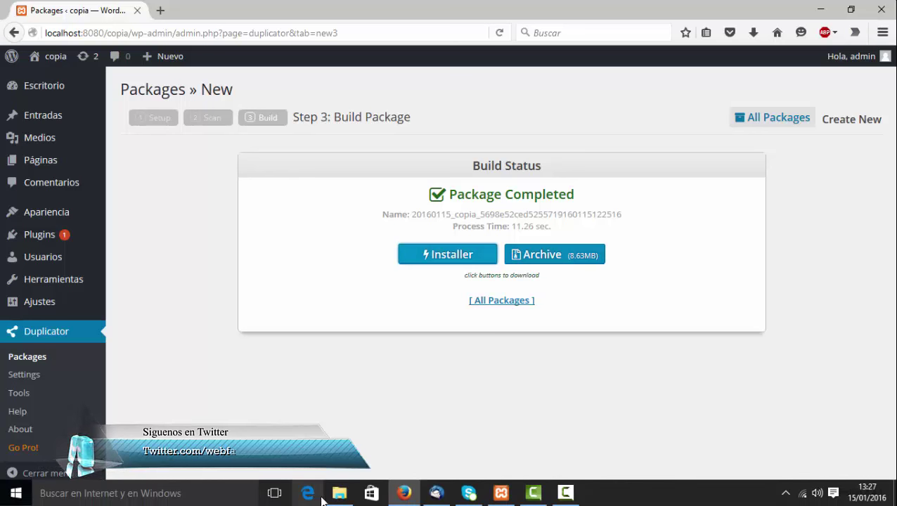
click(339, 493)
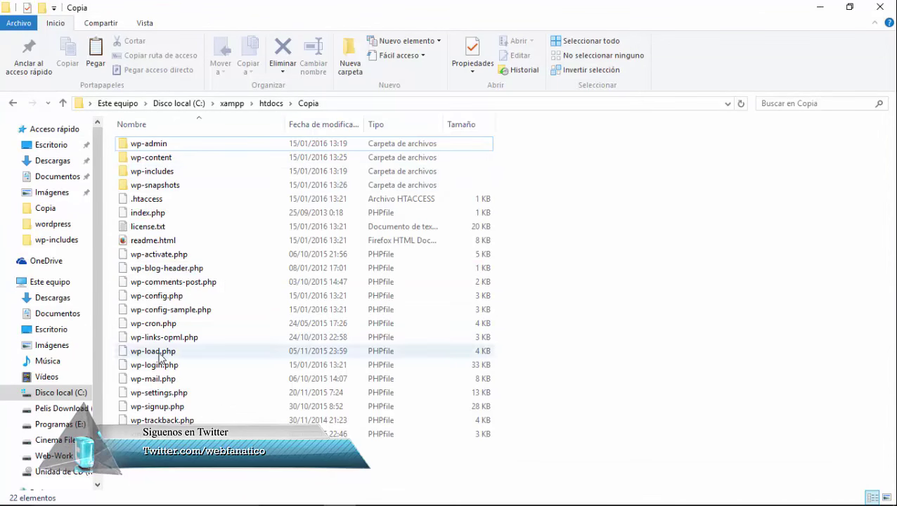
Create a new Copia2 folder in C:\xampp\htdocs and open it
key(alt+Left)
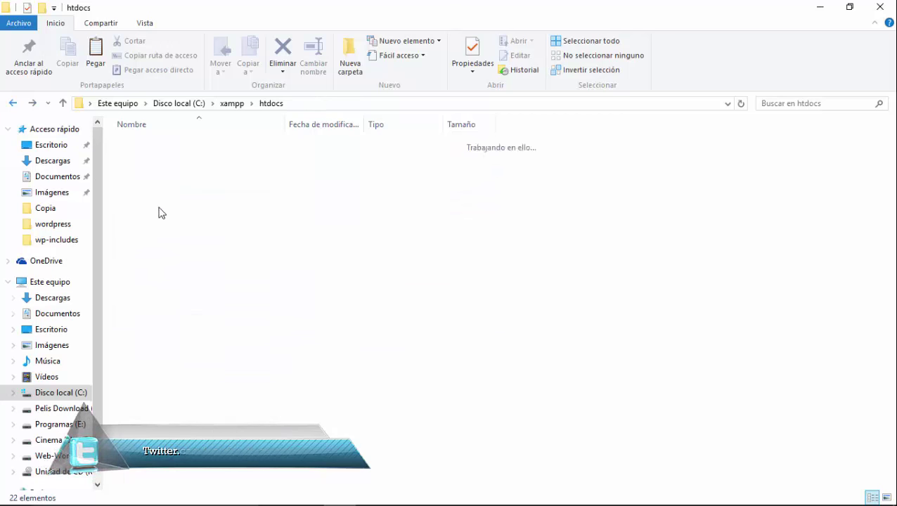
click(350, 58)
text(C)
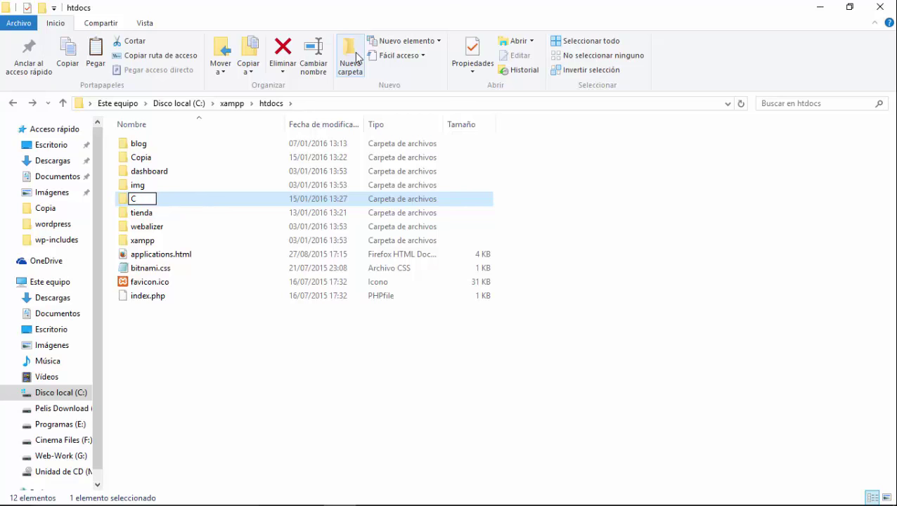
text(opia2)
key(Return)
key(Return)
key(alt+Tab)
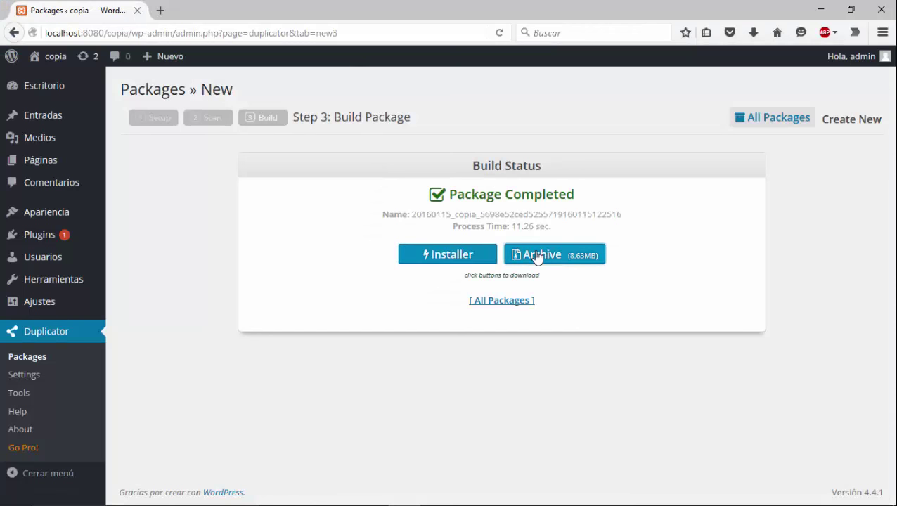
Save the 8.63MB package archive zip and show it in the Descargas folder
click(538, 254)
click(501, 335)
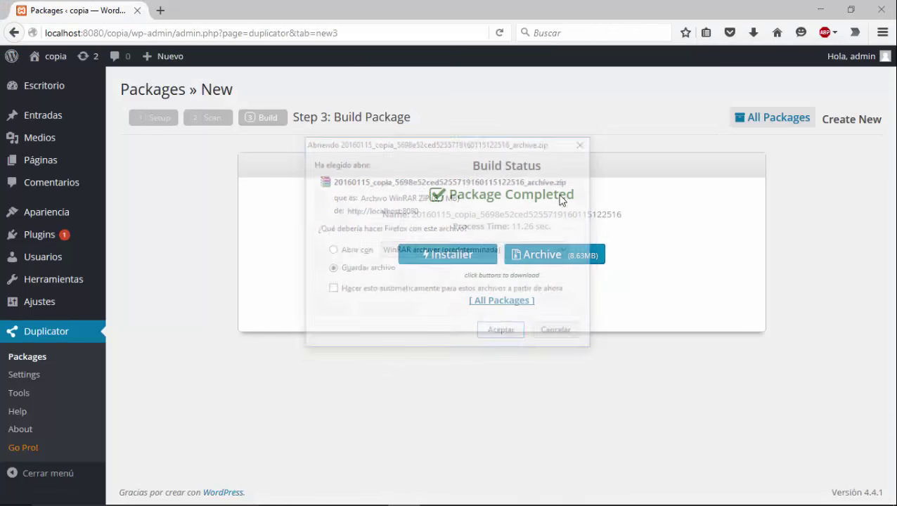
click(753, 33)
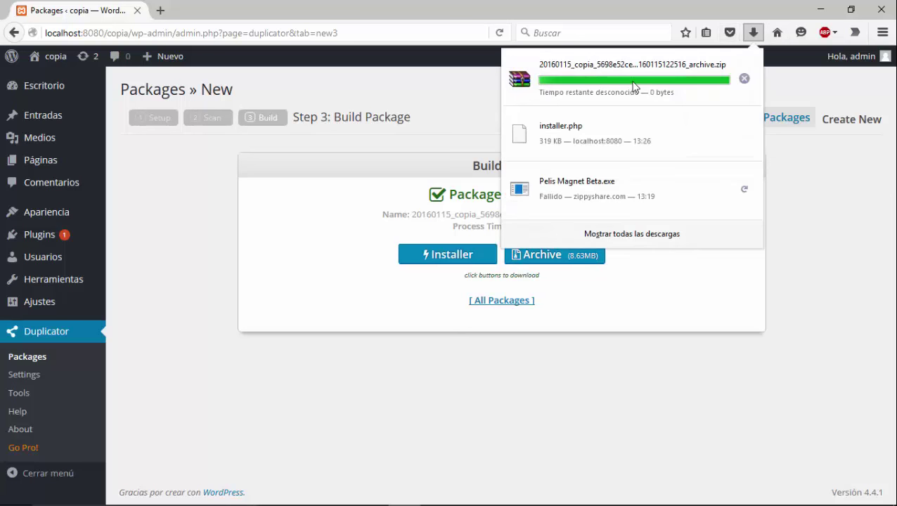
click(805, 197)
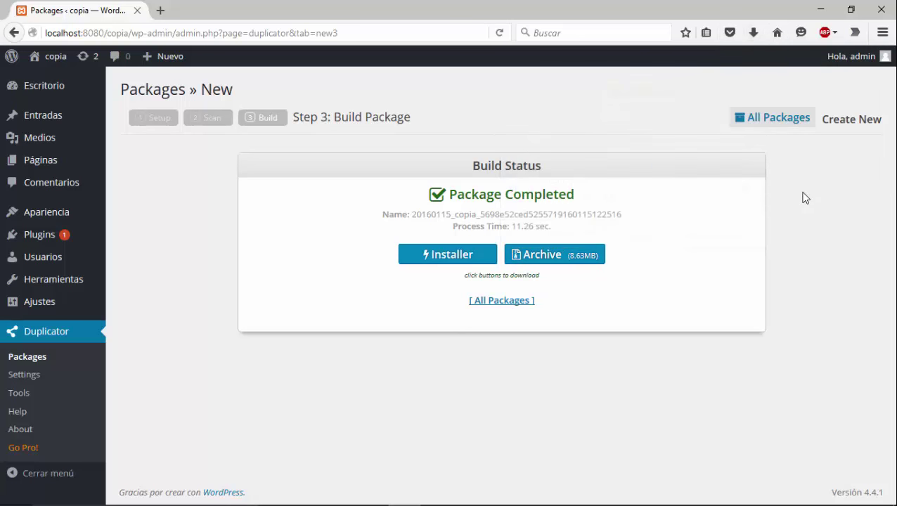
click(754, 33)
click(746, 75)
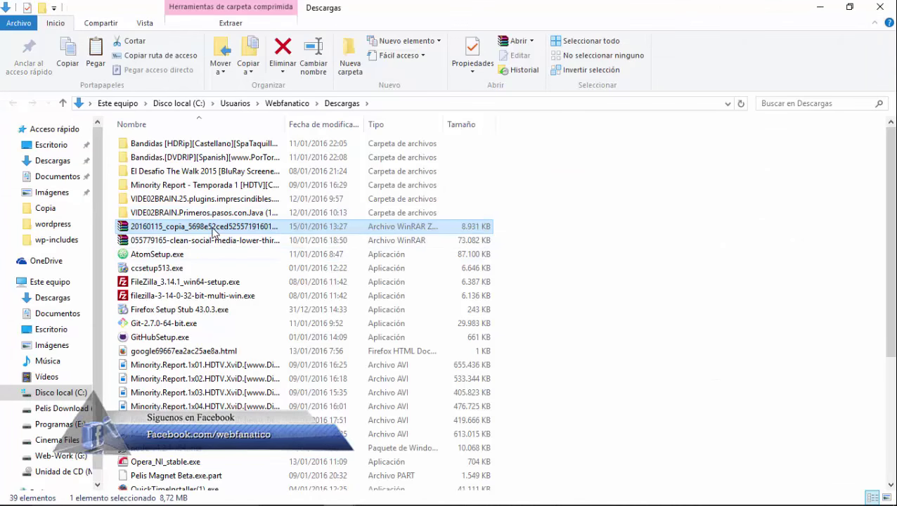
Copy the package zip from Descargas and paste it into Copia2
right_click(212, 226)
click(526, 220)
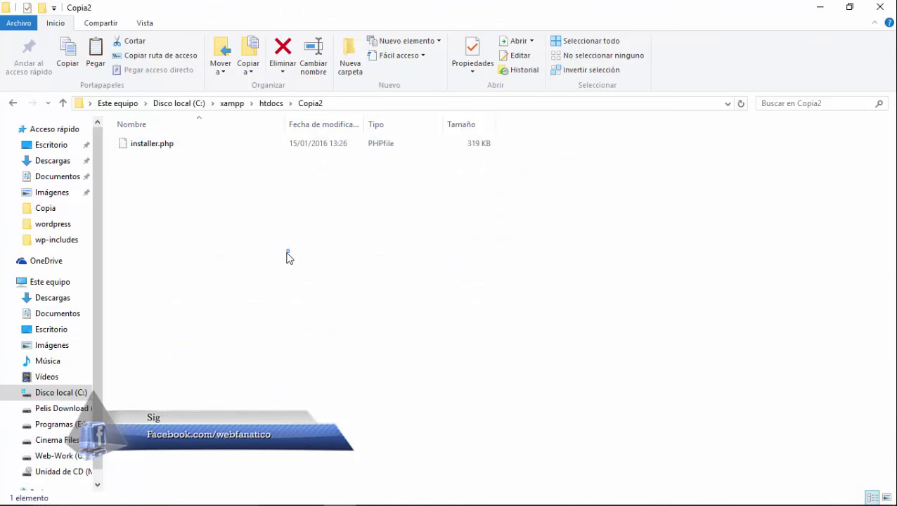
right_click(288, 254)
click(310, 345)
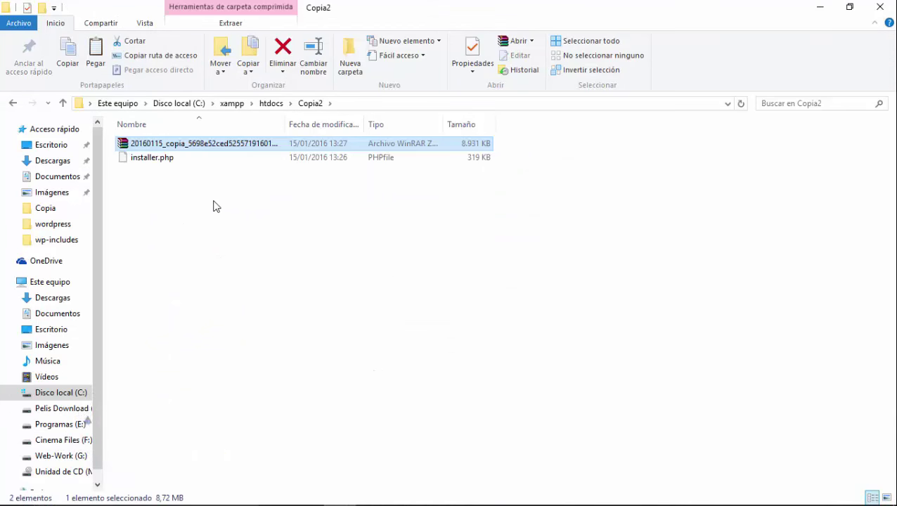
Check the sizes of installer.php and the zip, then minimize File Explorer
click(176, 194)
click(176, 160)
click(175, 144)
click(176, 161)
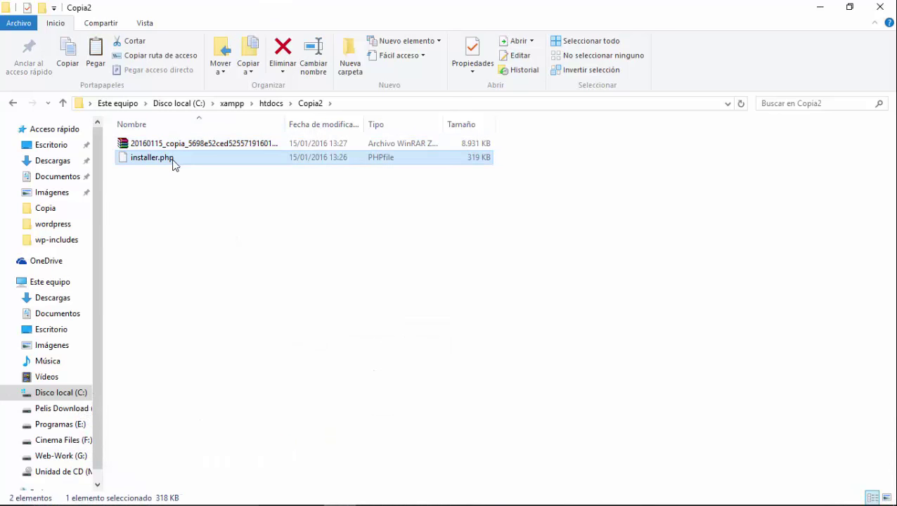
click(162, 220)
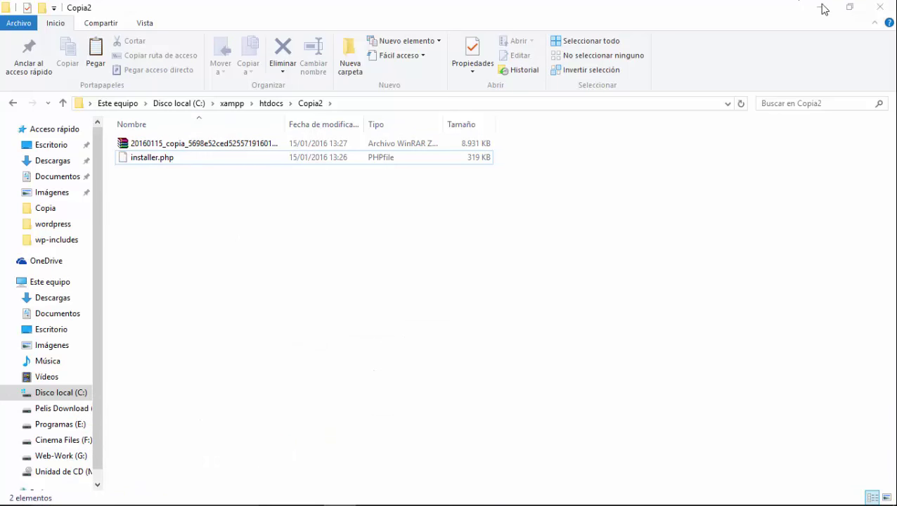
click(820, 7)
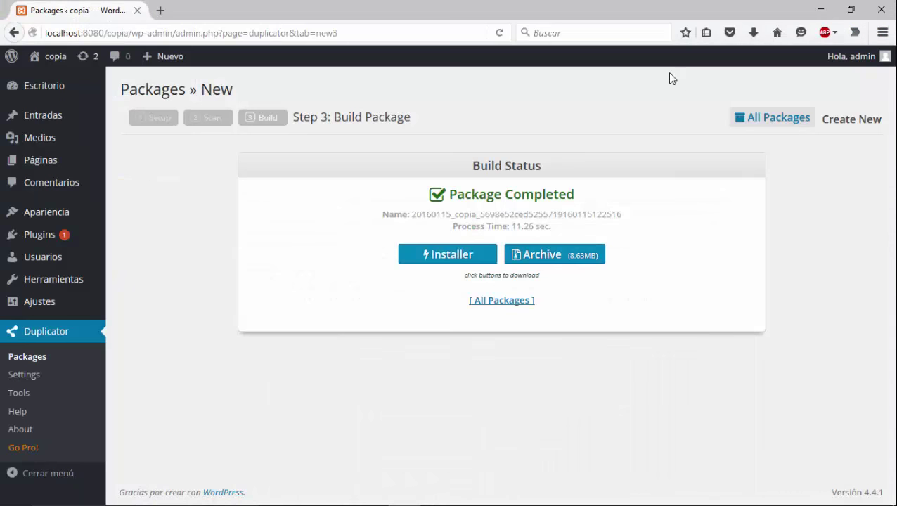
Load localhost:8080/copia2/installer.php in a new Firefox tab
click(158, 10)
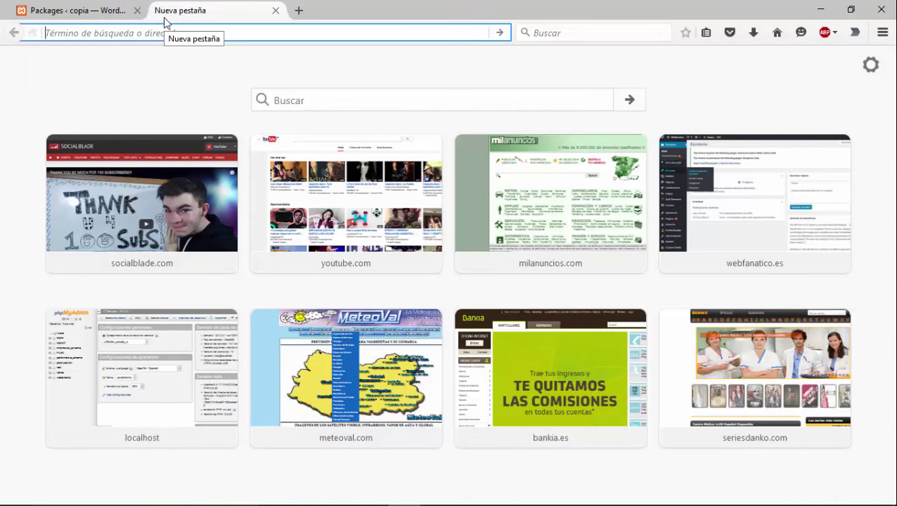
text(localhost/)
key(Return)
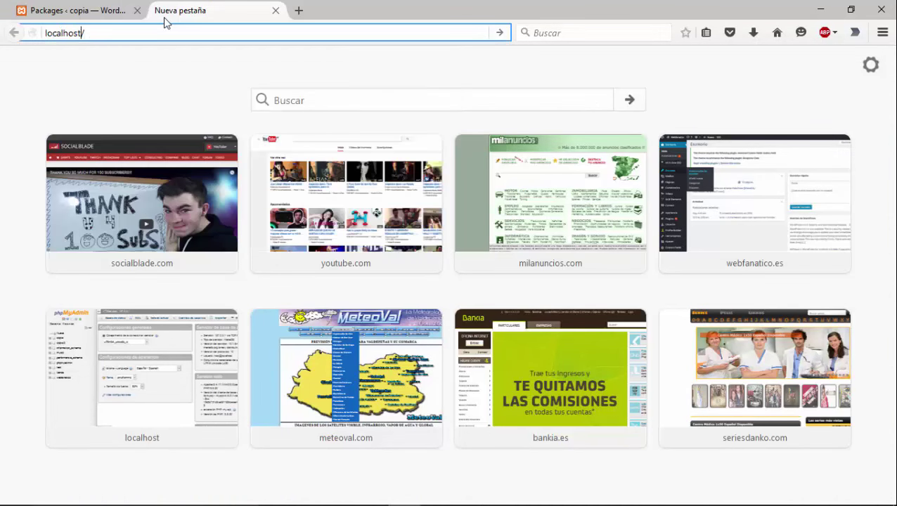
key(Left)
text(:8080/copia)
text(2)
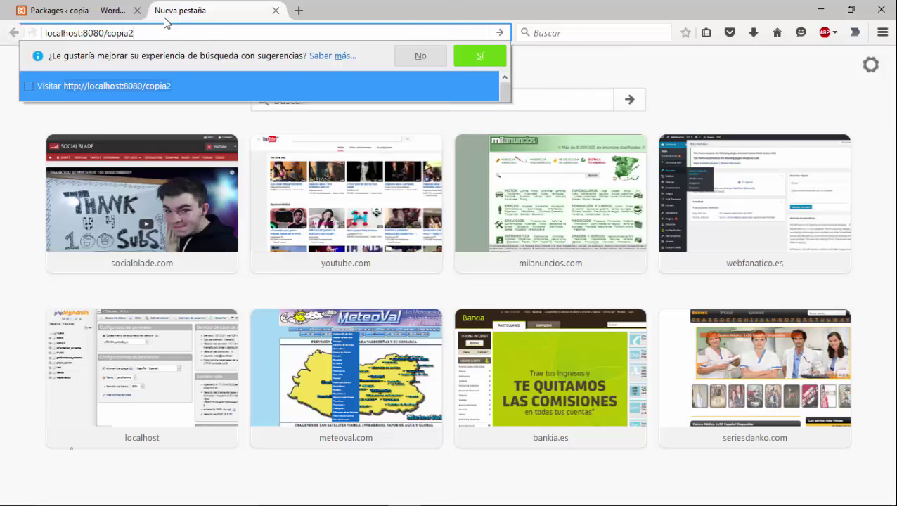
text(/installer.php)
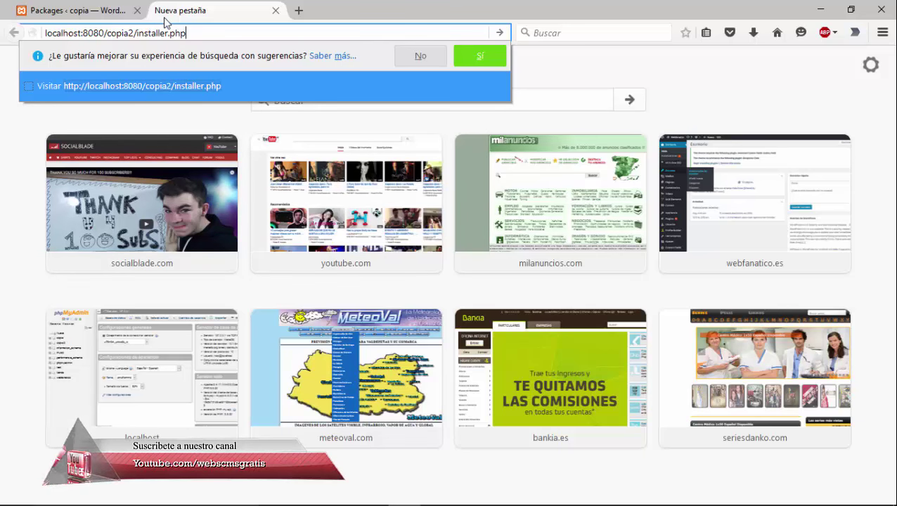
key(Return)
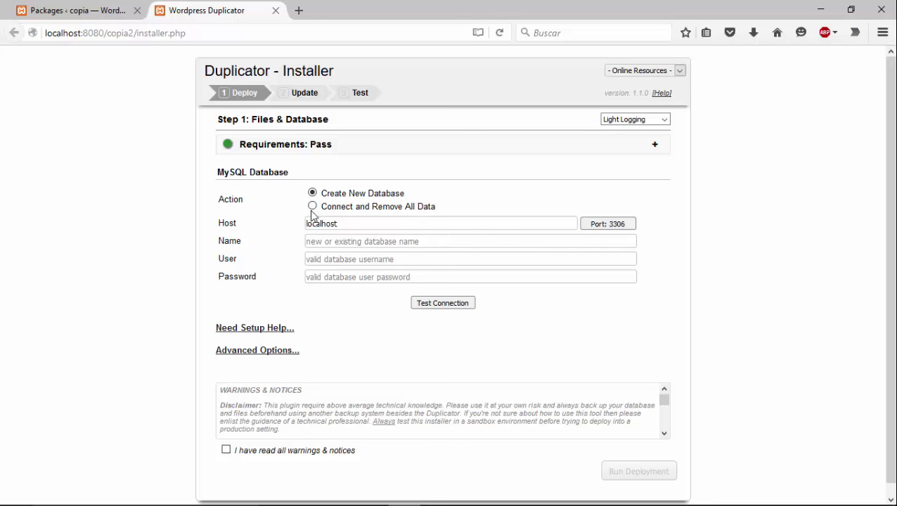
Choose Connect and Remove All Data, with database copia2 and user root, and pass Test Connection
click(313, 208)
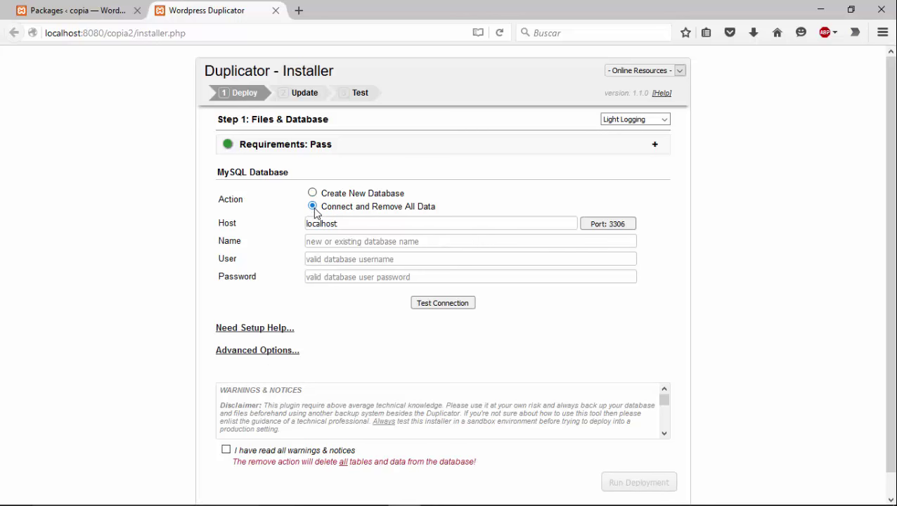
click(323, 239)
text(root)
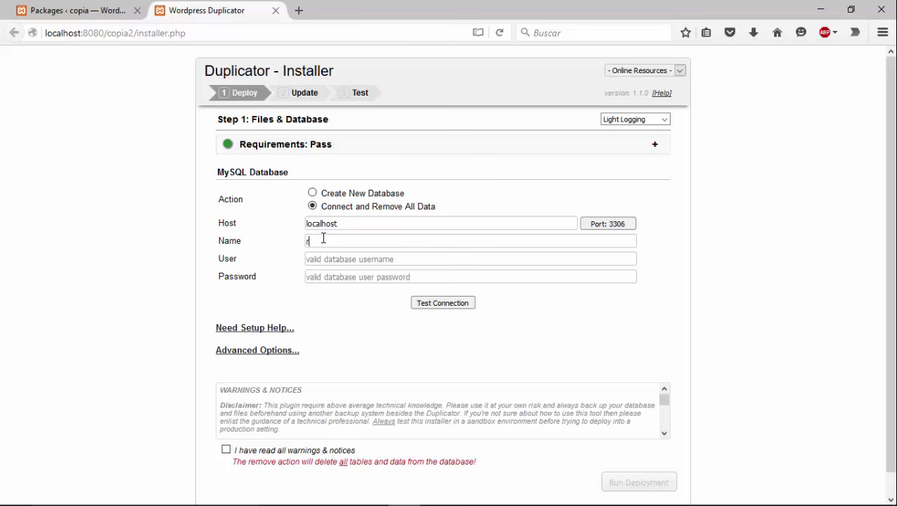
click(435, 305)
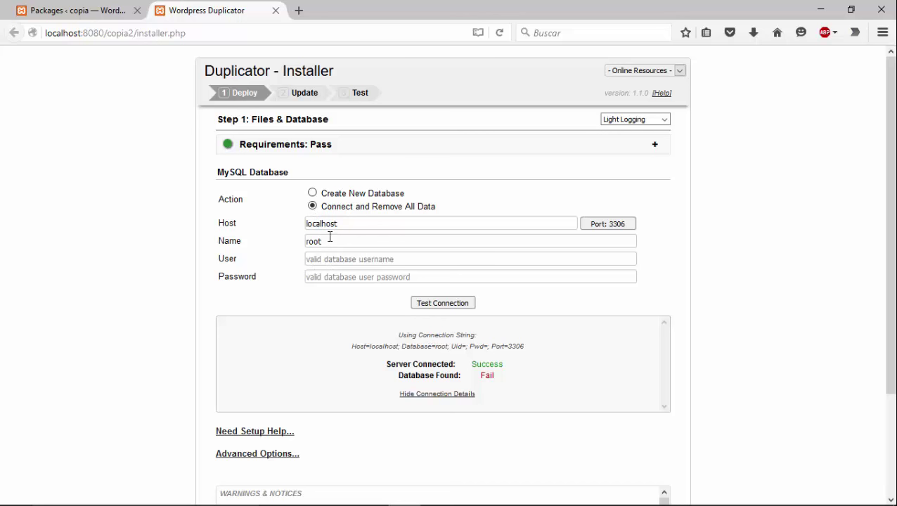
double_click(304, 243)
text(c)
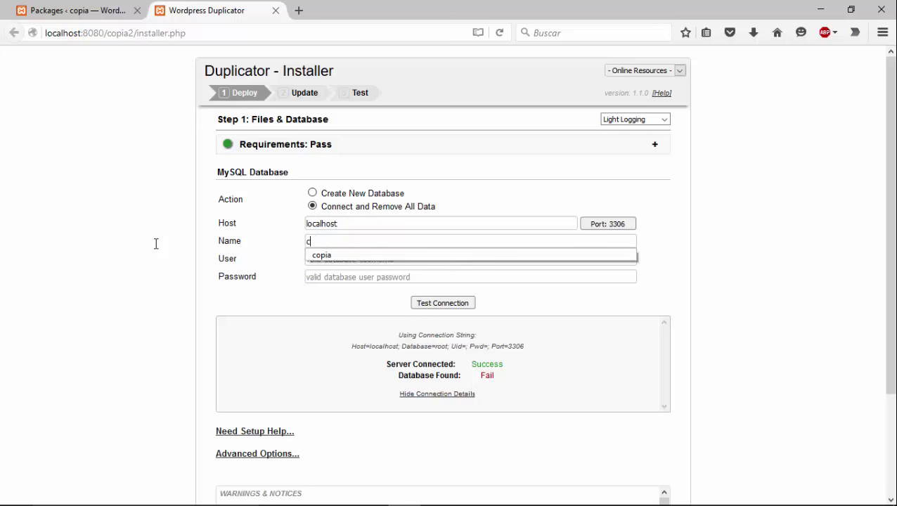
text(opia2)
key(Tab)
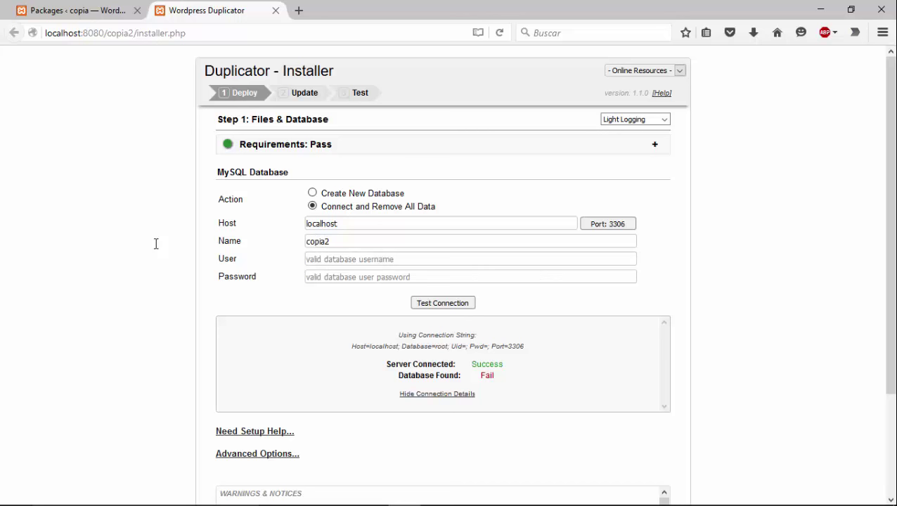
text(root)
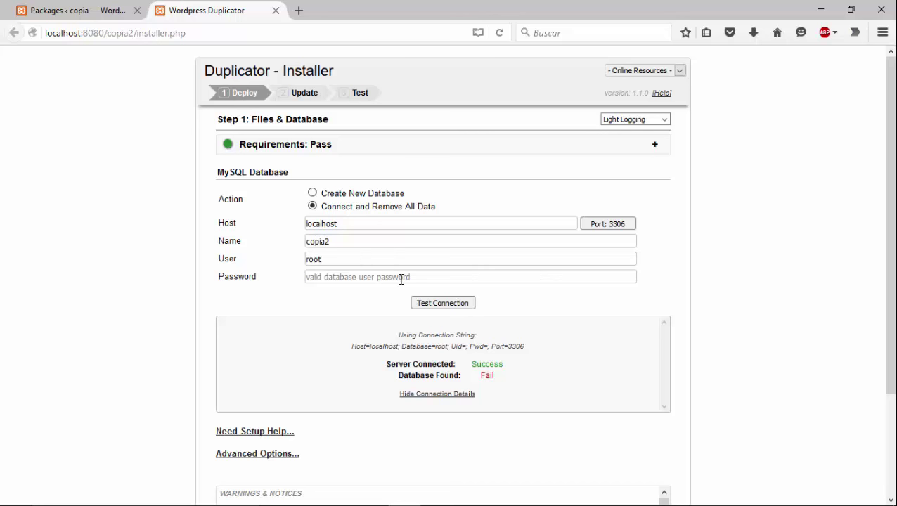
click(439, 305)
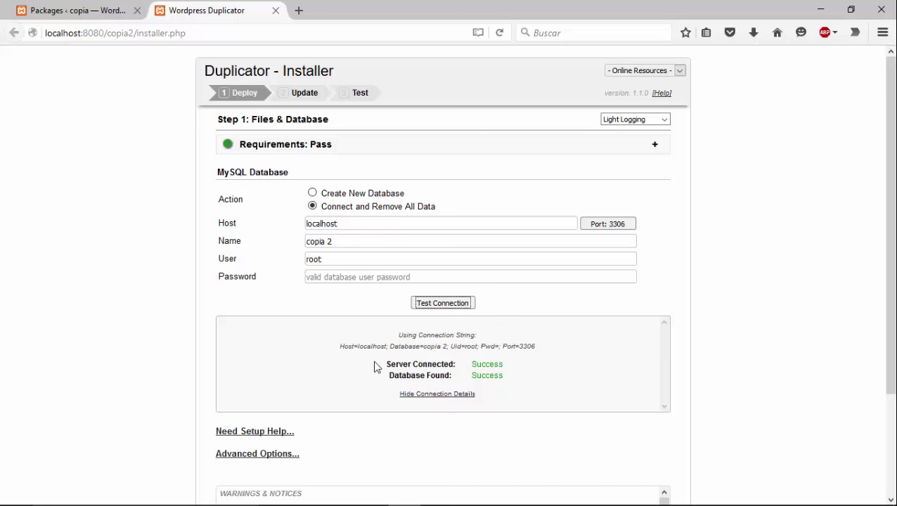
drag(374, 367, 433, 367)
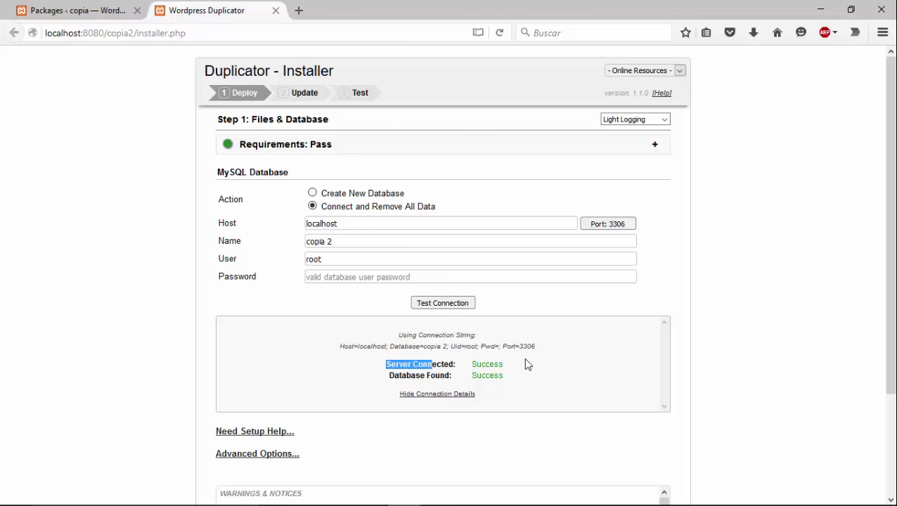
click(361, 399)
scroll(355, 395, down, 2)
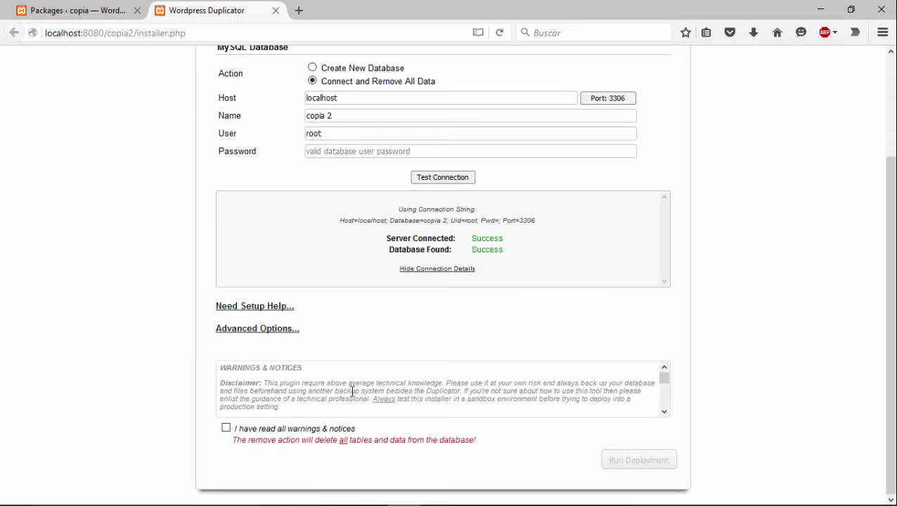
Accept the warnings, expand Need Setup Help and Advanced Options, and run the deployment
click(225, 428)
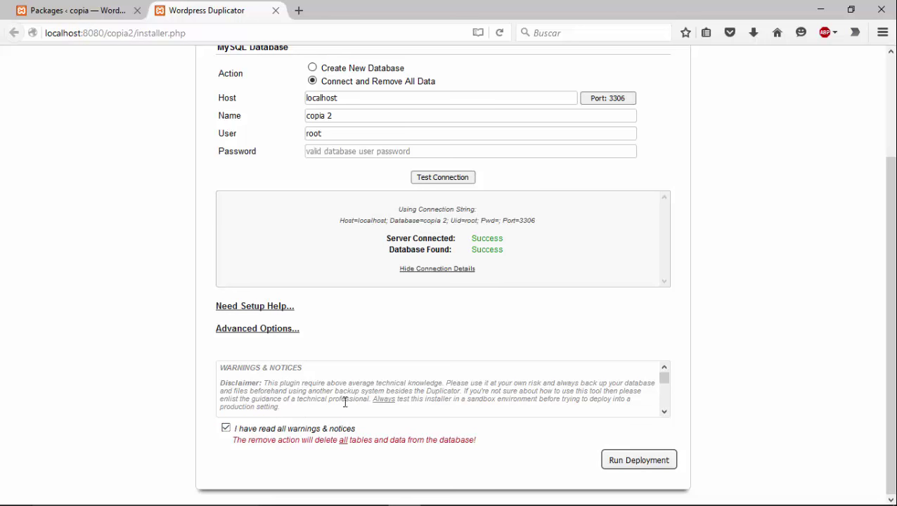
click(227, 309)
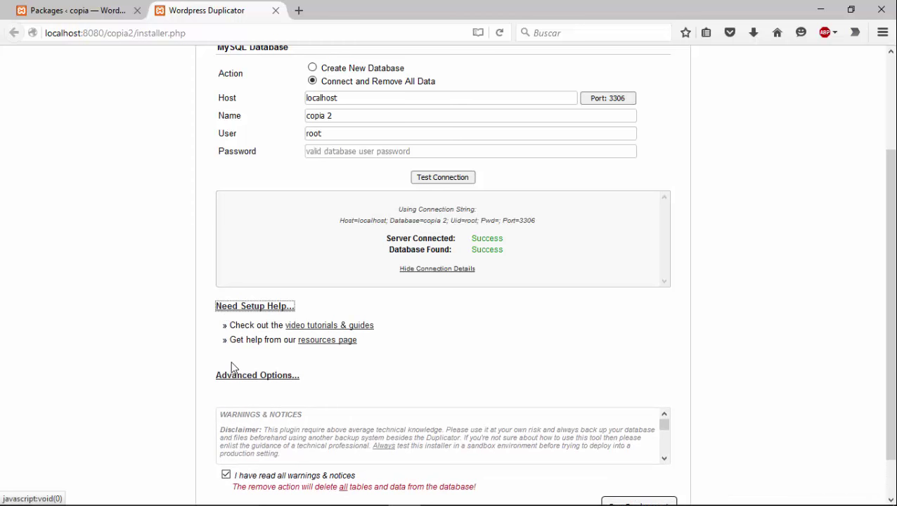
click(232, 376)
scroll(274, 401, down, 3)
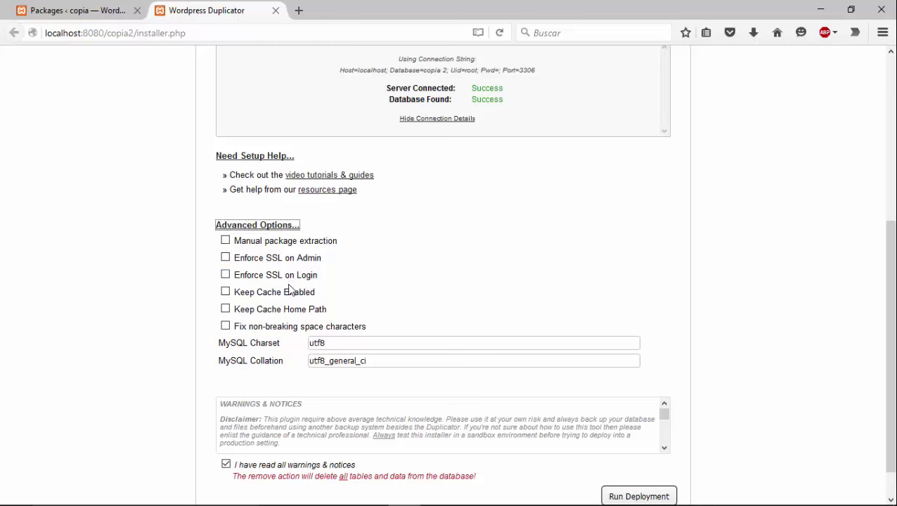
scroll(292, 291, down, 1)
scroll(292, 290, up, 5)
scroll(292, 290, down, 5)
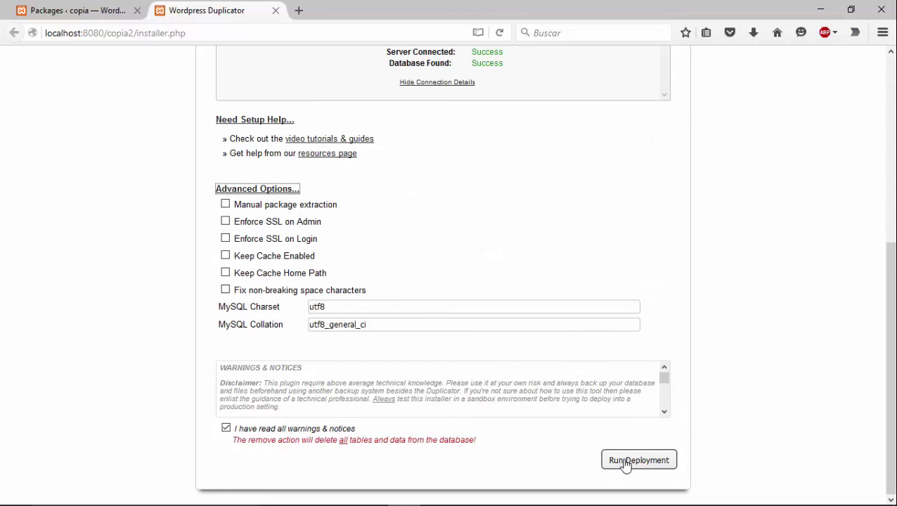
click(625, 462)
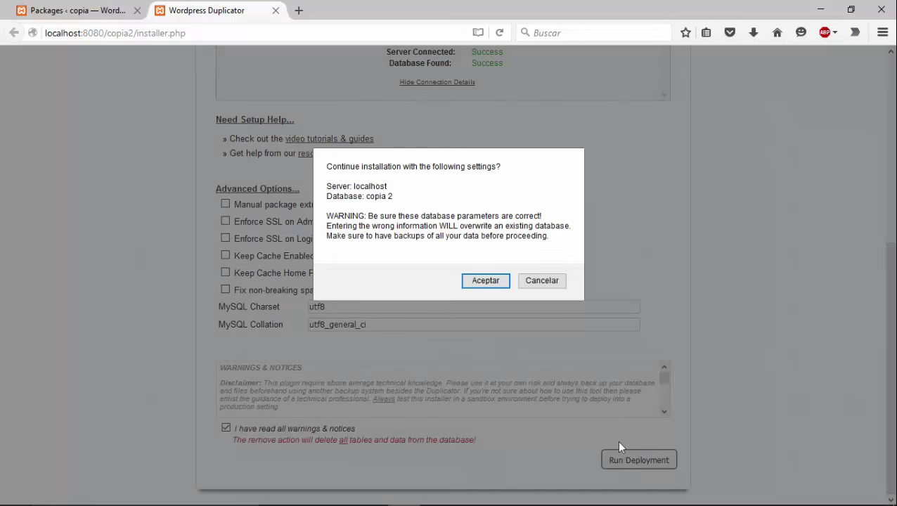
Accept the confirmation to install into the copia 2 database on localhost
click(490, 285)
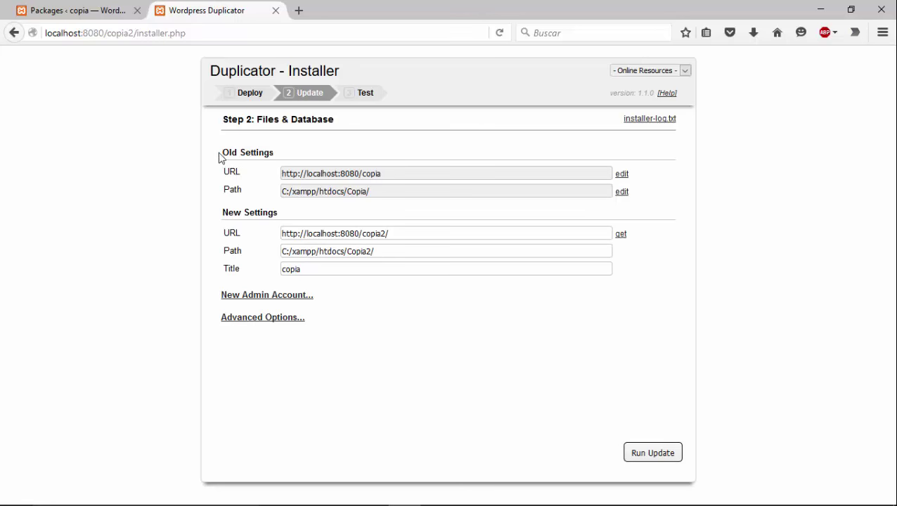
Highlight the Old Settings, New Settings and old site URL on the Step 2 page
drag(220, 159, 290, 160)
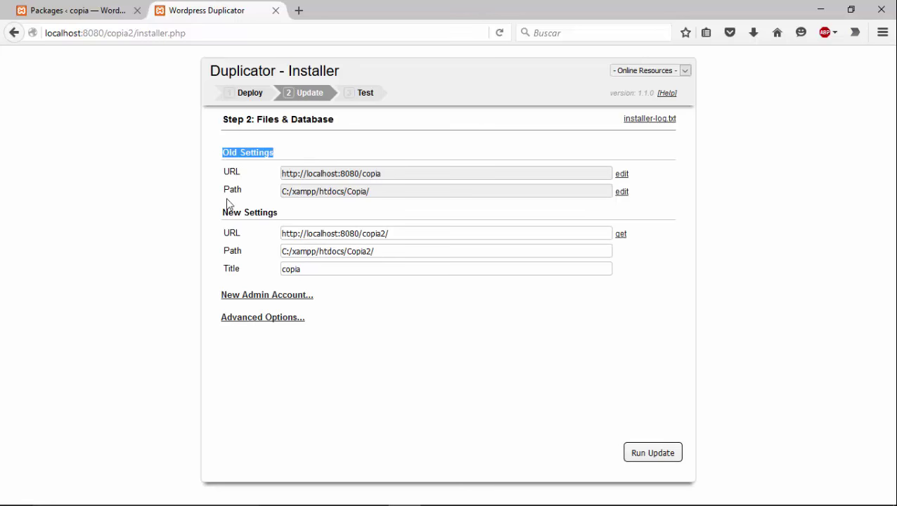
drag(220, 211, 281, 214)
click(296, 212)
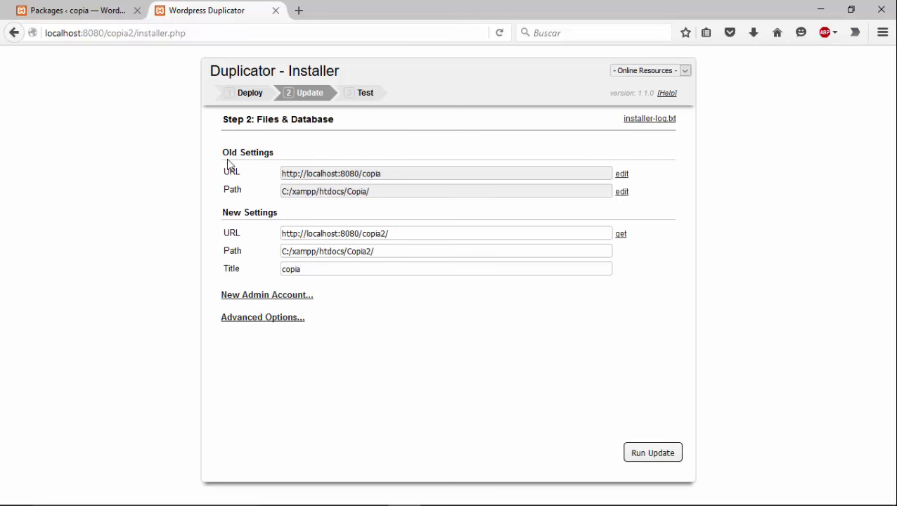
drag(225, 171, 245, 175)
Expand New Admin Account and Advanced Options, review the Scan Tables list, and run the update
click(256, 298)
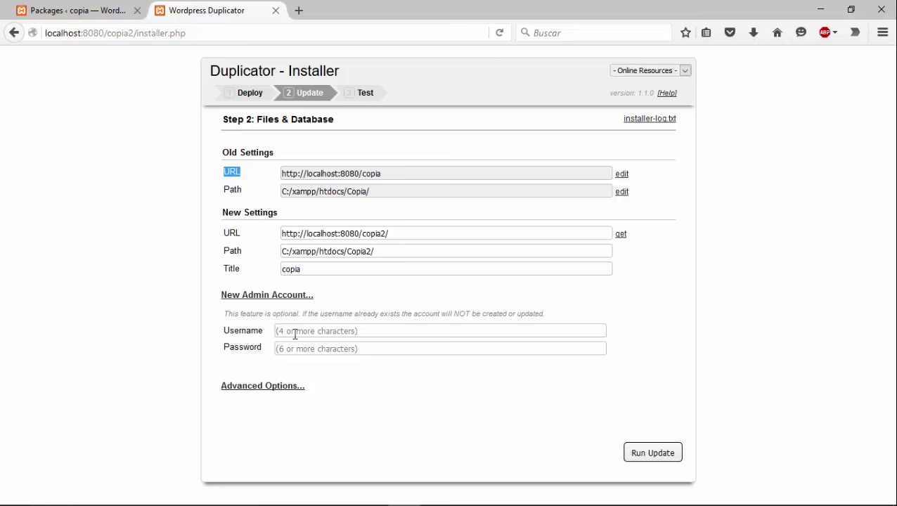
click(240, 388)
scroll(261, 359, down, 3)
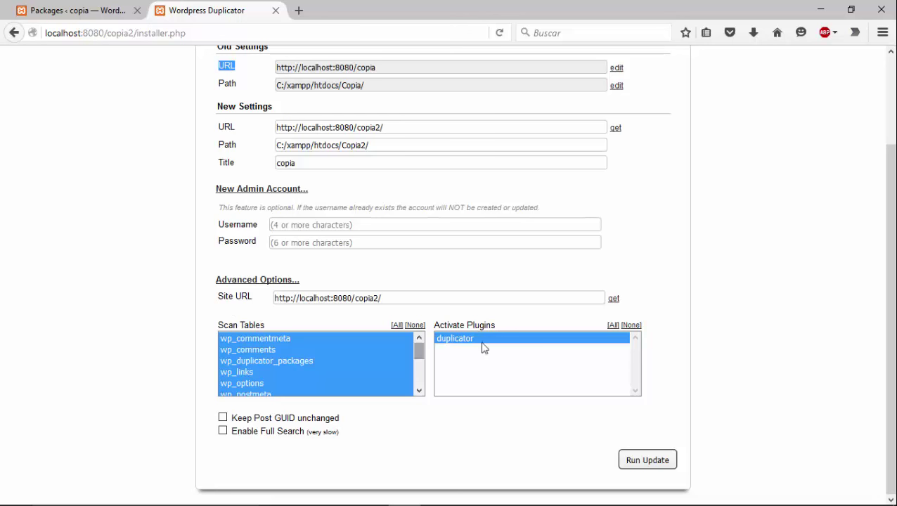
scroll(257, 351, down, 3)
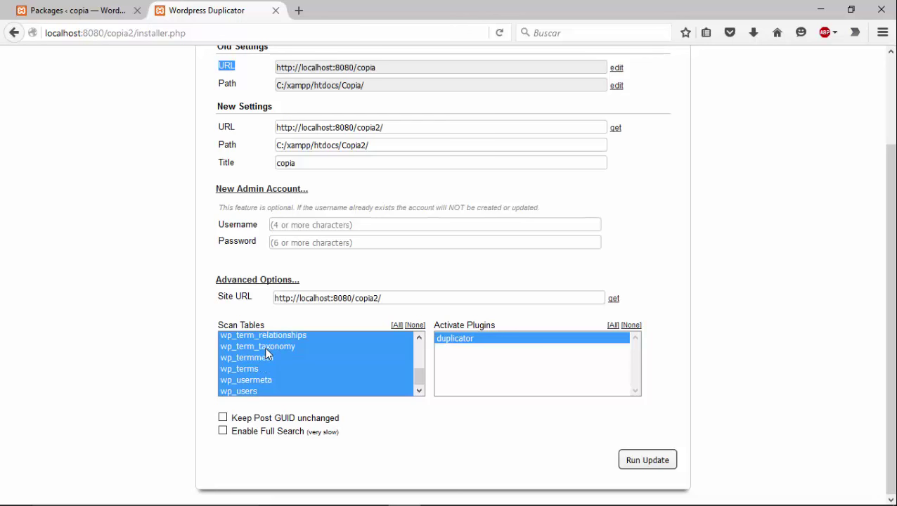
scroll(266, 349, up, 3)
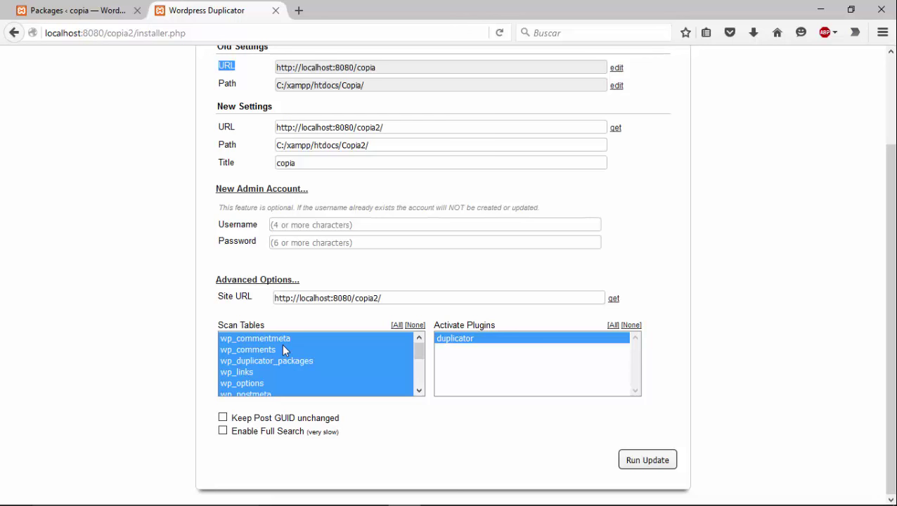
click(648, 460)
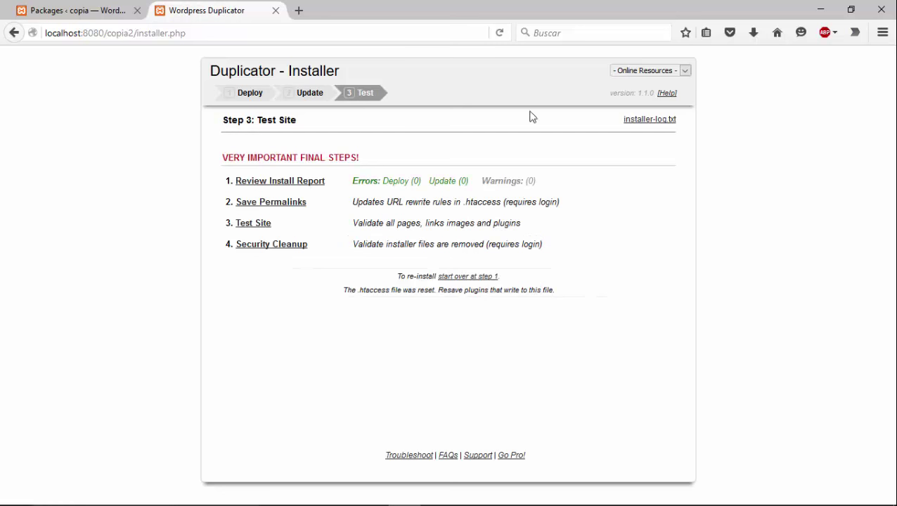
Open the copied site at localhost:8080/copia2 via the Step 3 Test Site link
click(266, 224)
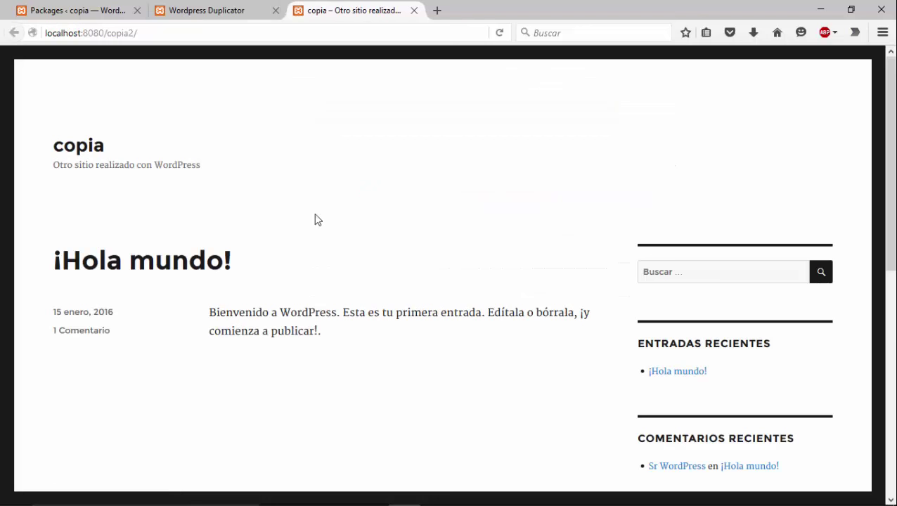
Go to localhost:8080/copia2/wp-admin by appending wp-admin to the site address
scroll(318, 221, down, 6)
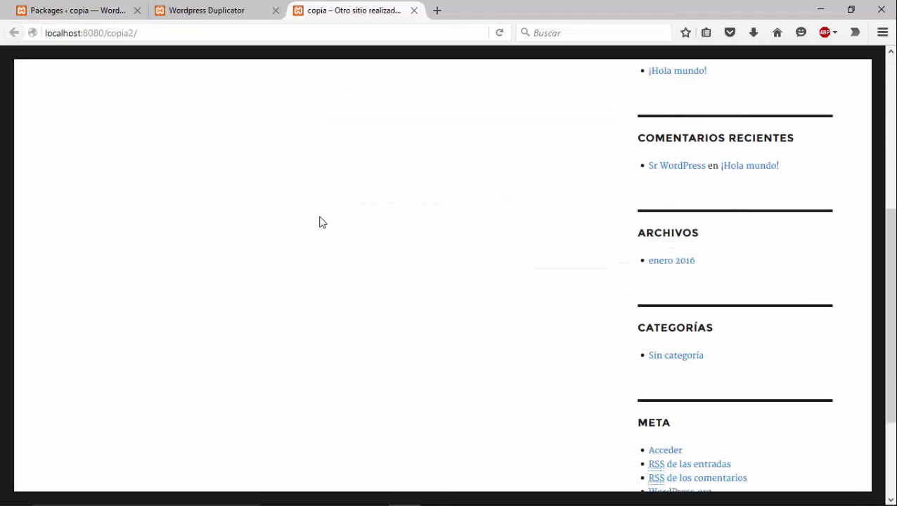
click(170, 33)
key(End)
key(shift+Left)
text(/w)
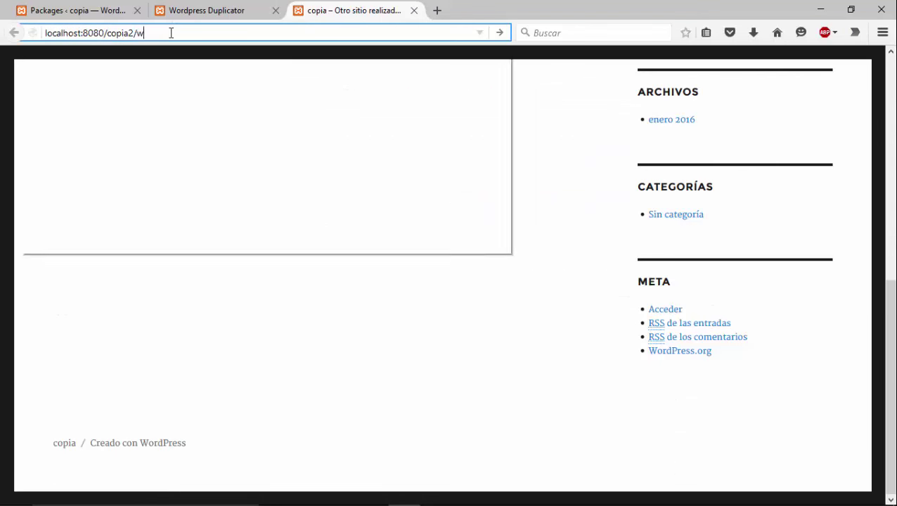
text(p-ad)
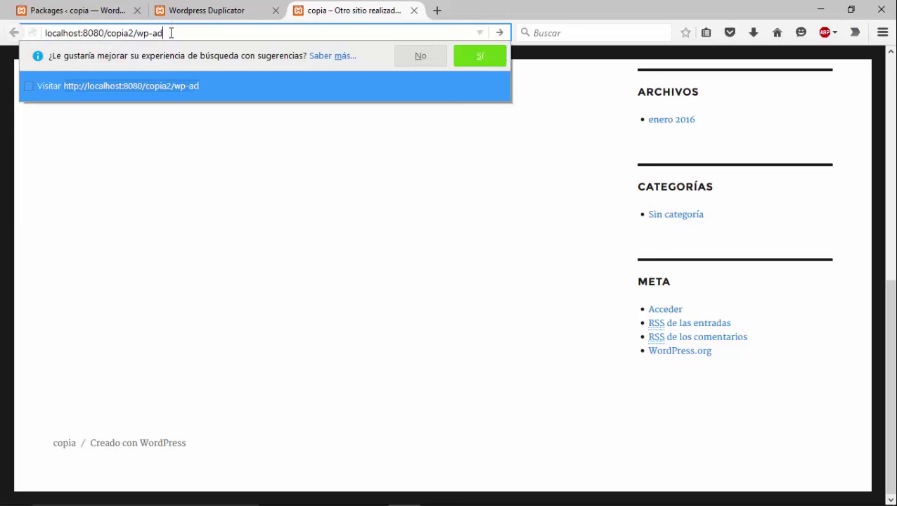
text(min)
key(Return)
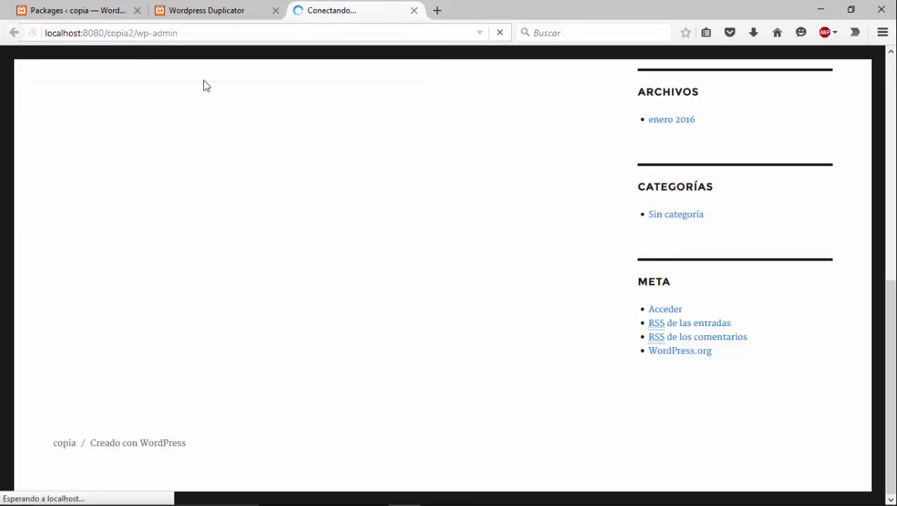
Log in as admin with the account password and decline saving the login
text(admin)
key(Tab)
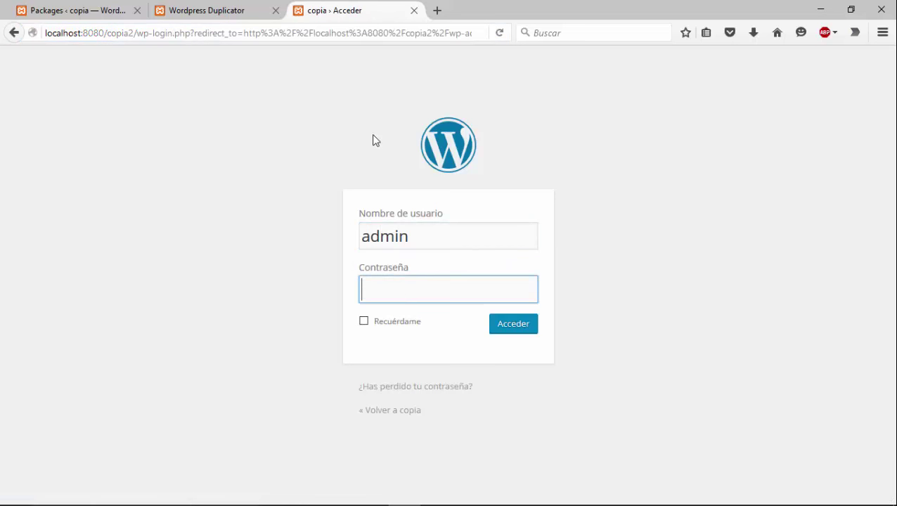
text(••••)
key(Return)
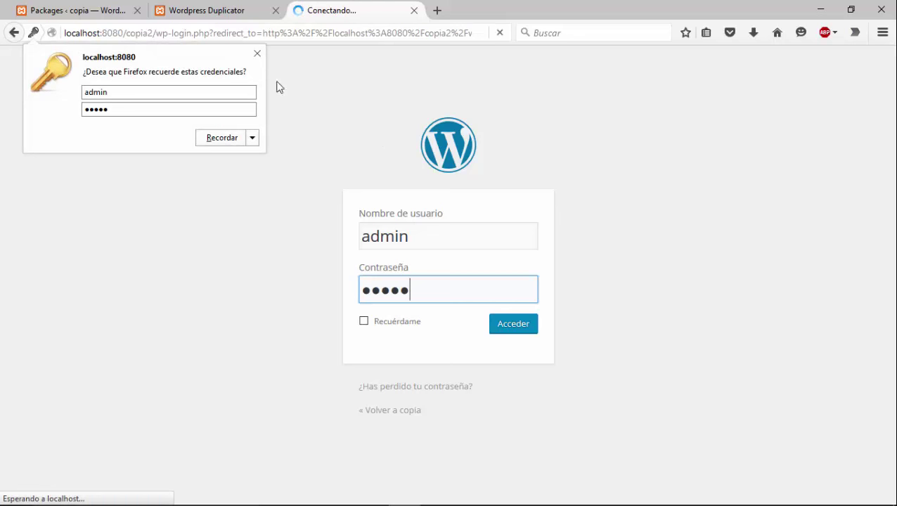
click(257, 53)
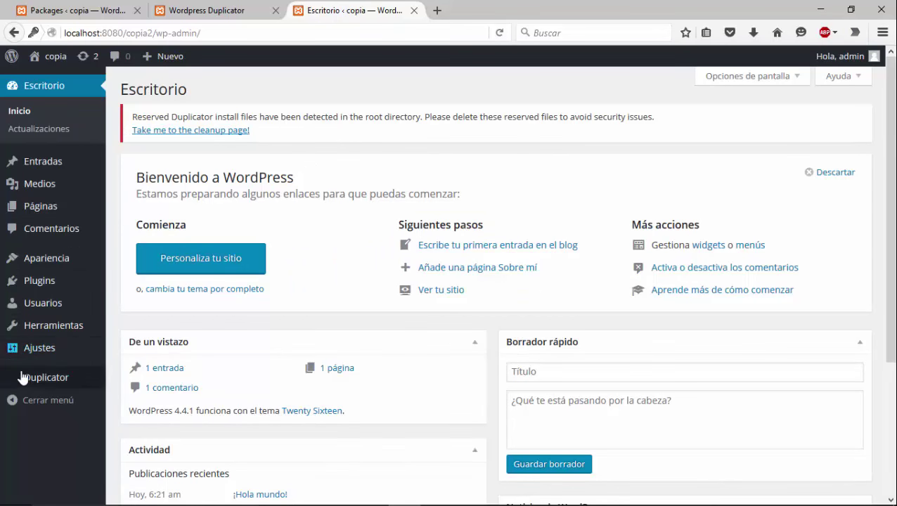
mouse_move(44, 378)
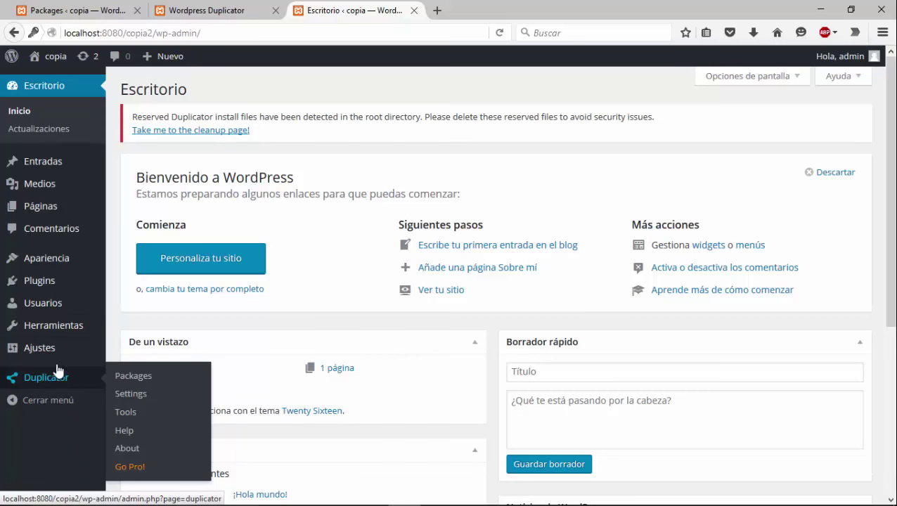
scroll(352, 313, down, 1)
scroll(347, 320, down, 4)
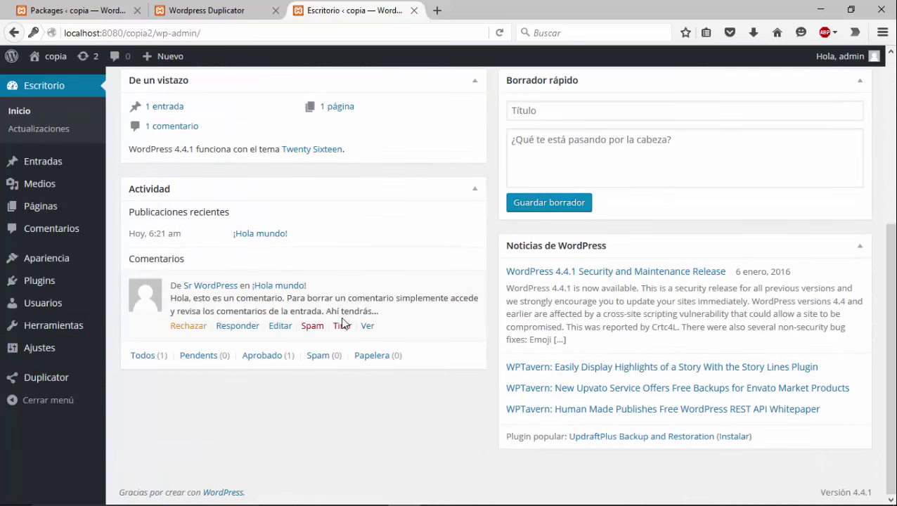
scroll(336, 329, up, 4)
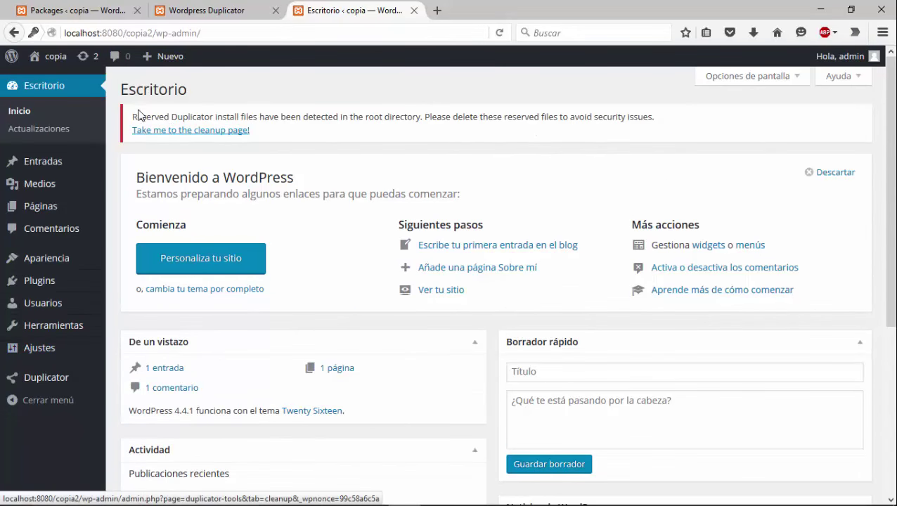
drag(132, 117, 676, 121)
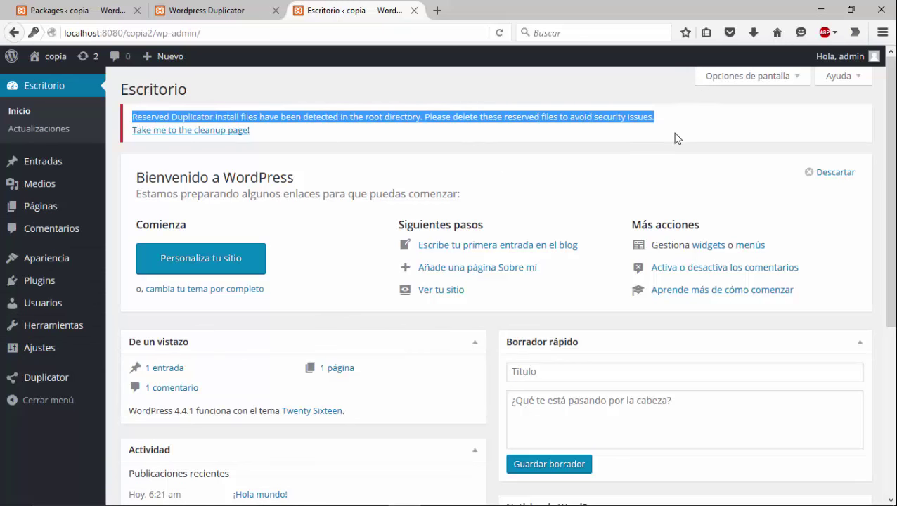
click(674, 139)
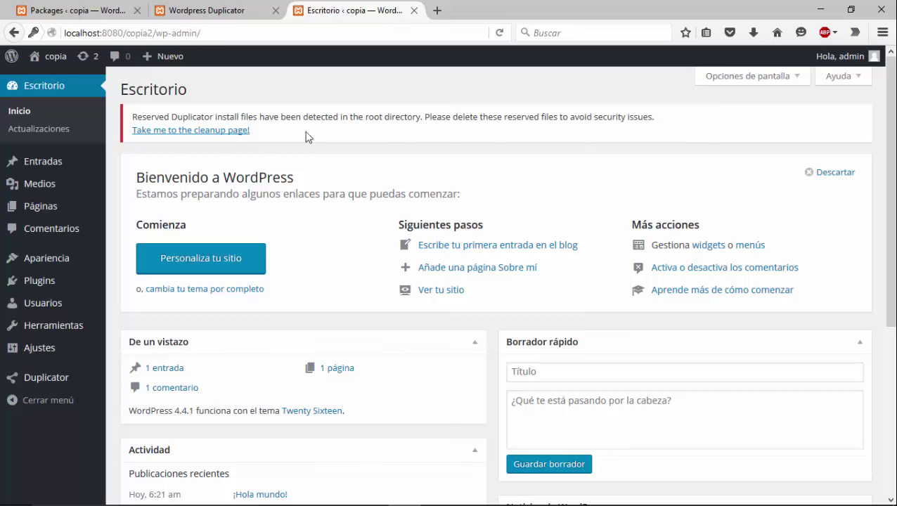
Delete the reserved installer files, clear the build cache, then return to Escritorio > Inicio
click(179, 135)
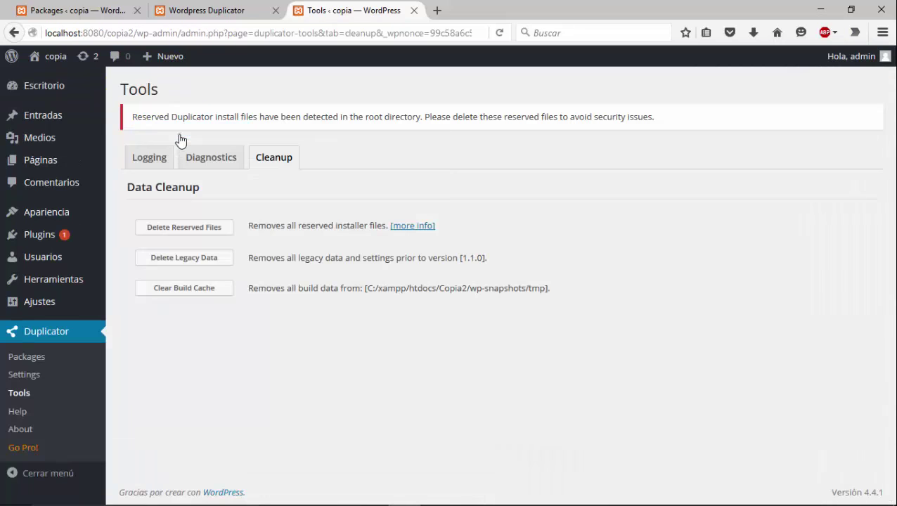
click(184, 228)
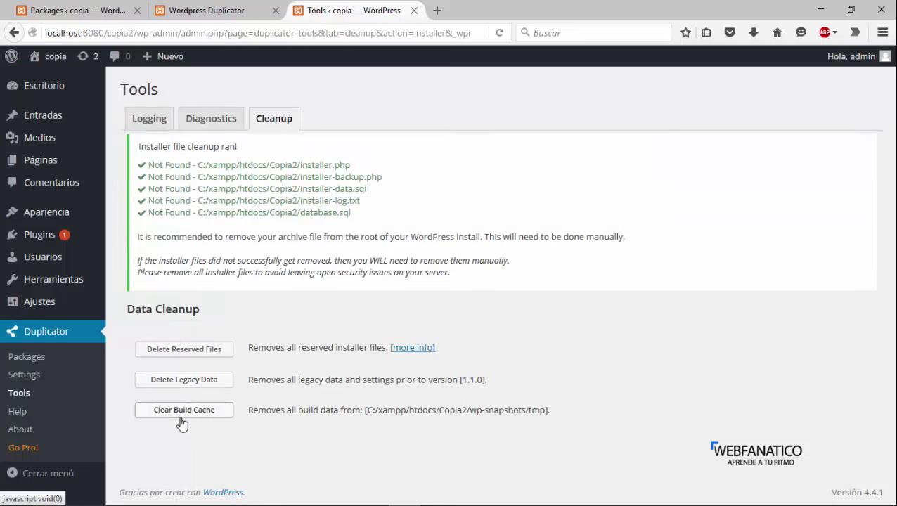
click(162, 414)
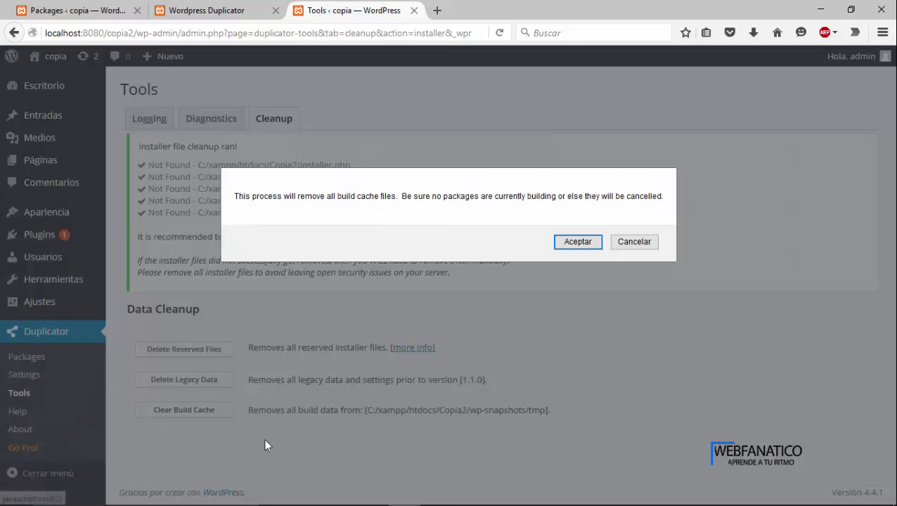
click(584, 242)
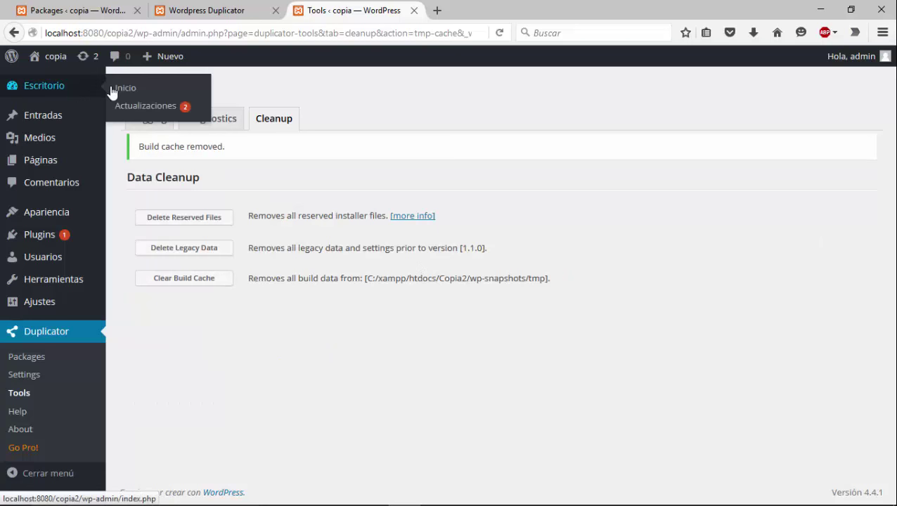
click(123, 103)
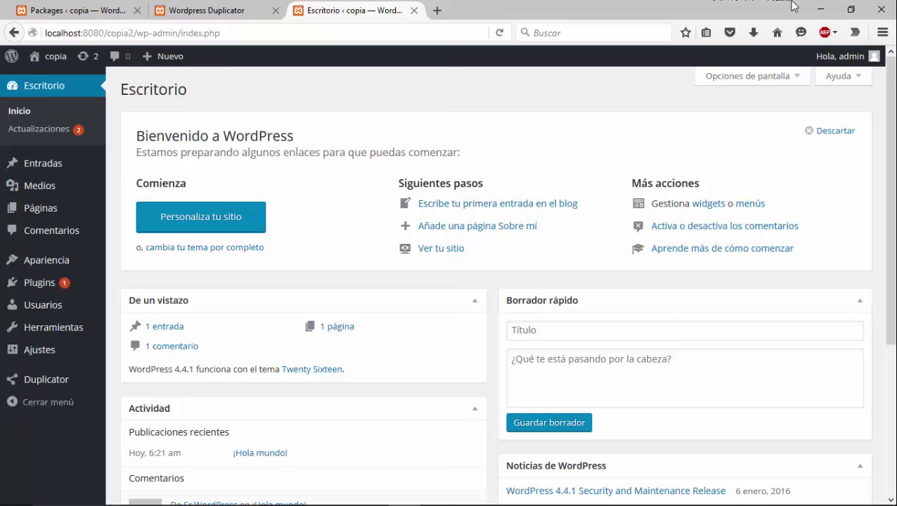
Minimize the Firefox window to reveal the Windows desktop
click(818, 6)
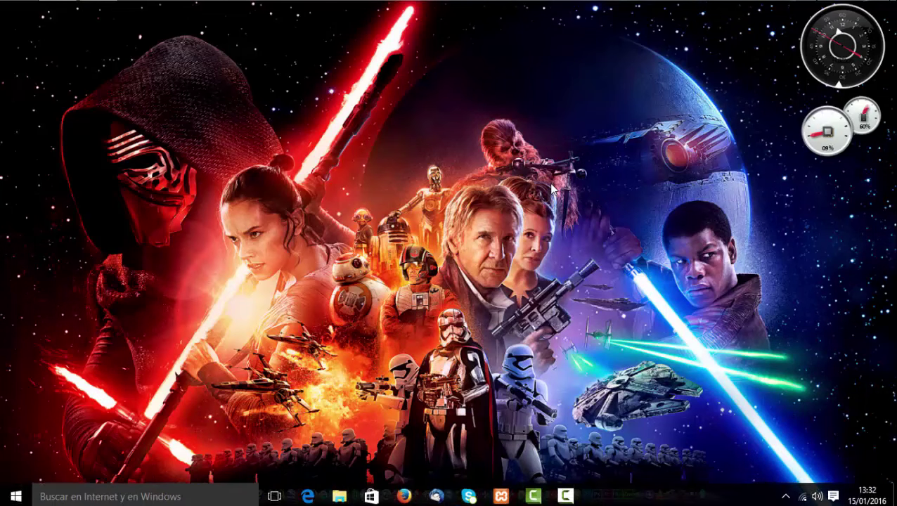